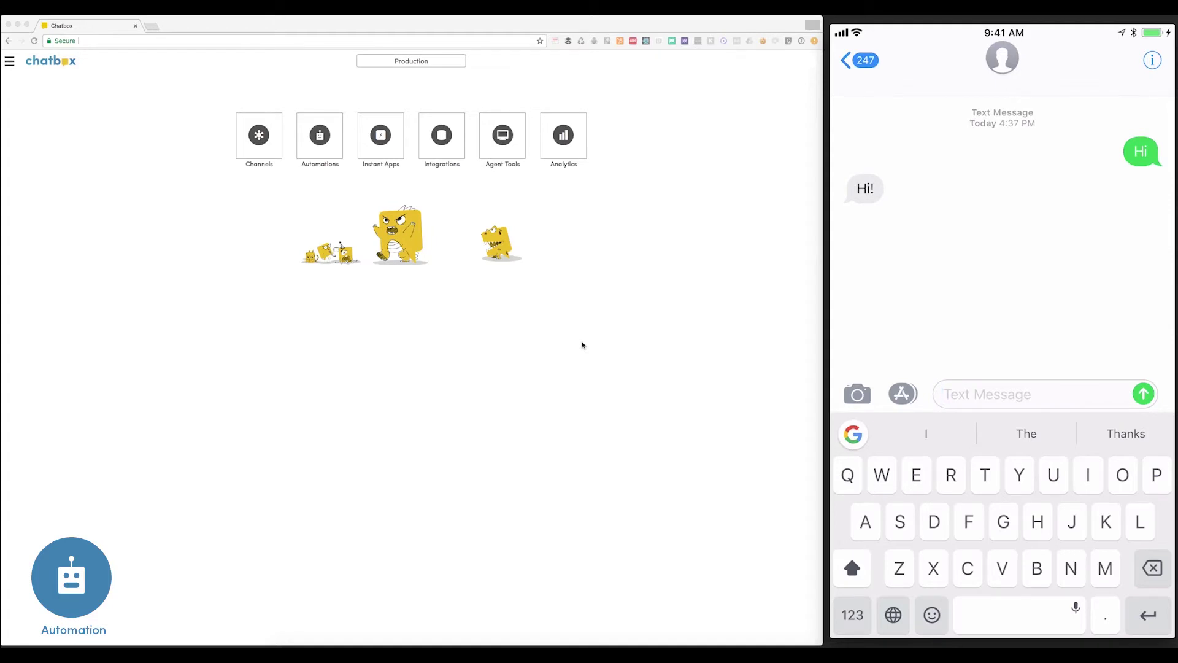
Ask the bot 'Who is your Ceo?' on the phone and open Chatbox's list of bots.
{"action": "type", "text": "Who is your Ceo?"}
{"action": "key", "text": "Return"}
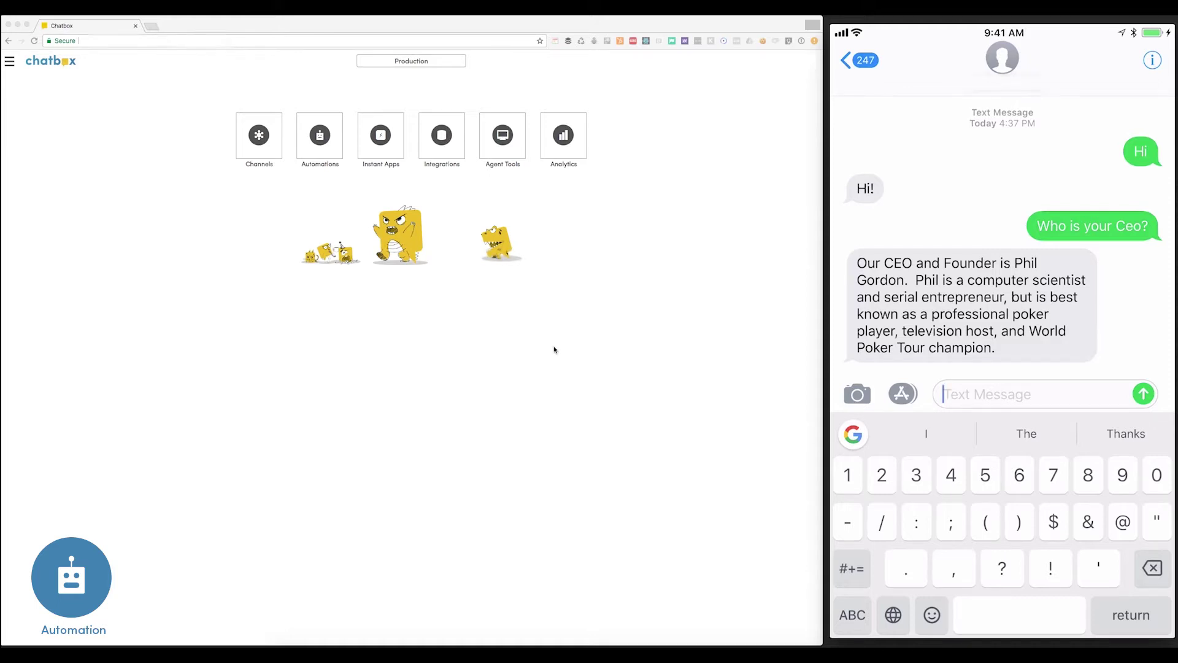
{"action": "left_click", "coordinate": [321, 137]}
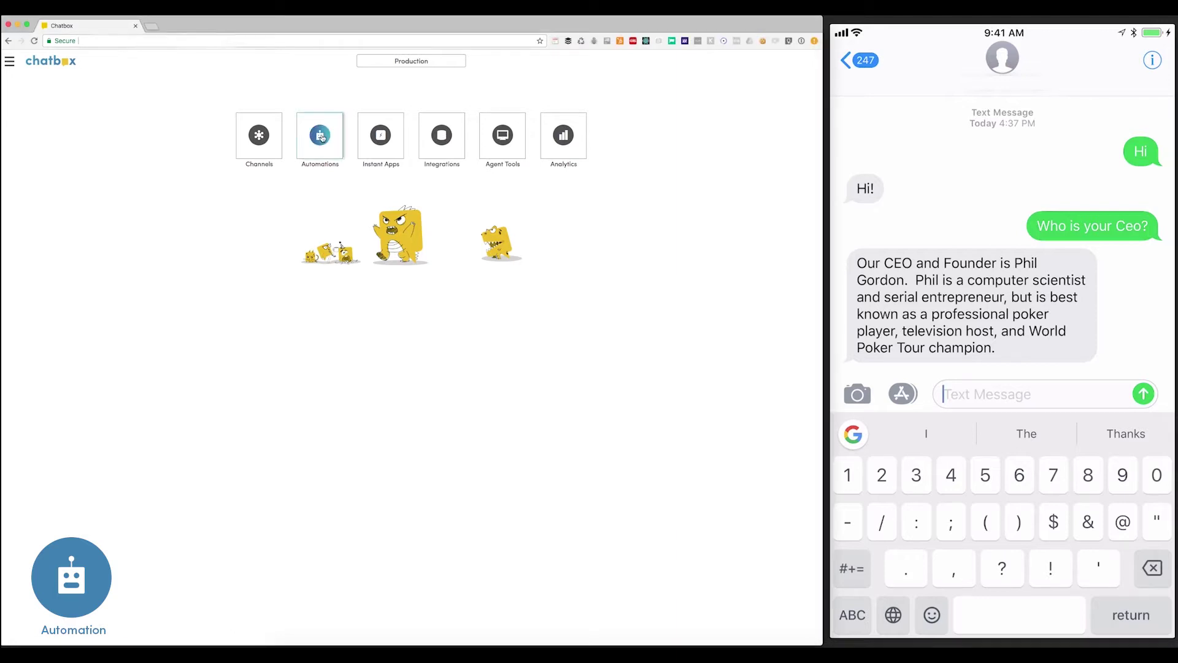
{"action": "left_click", "coordinate": [321, 137]}
{"action": "left_click", "coordinate": [445, 153]}
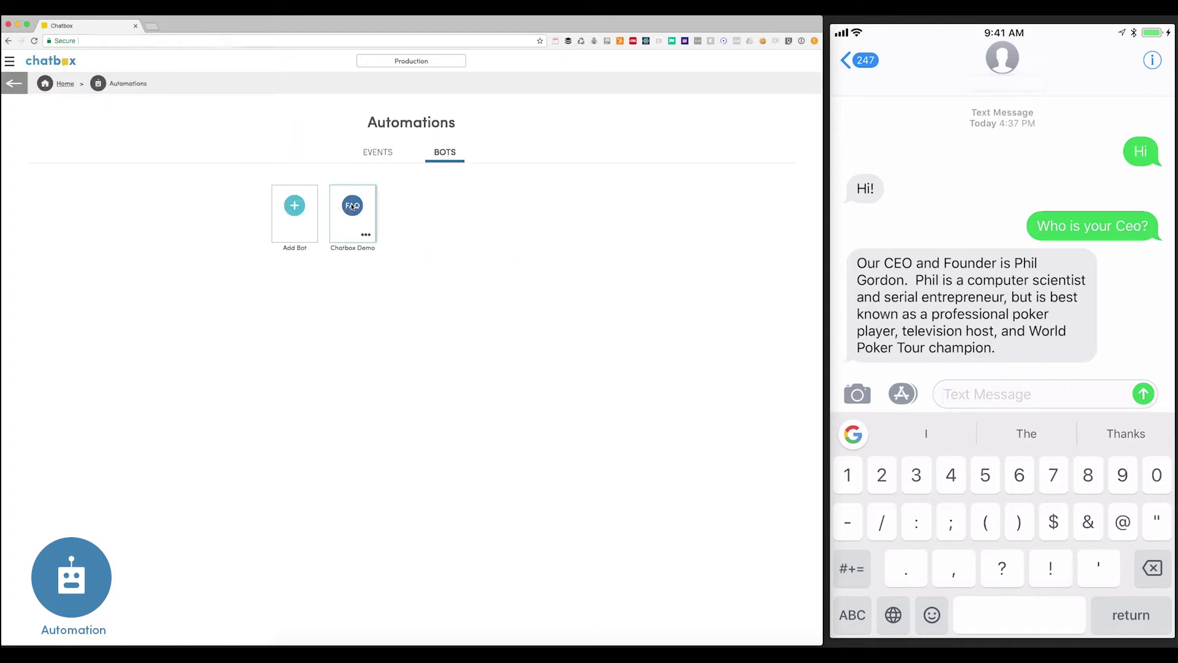
Open the Chatbox Demo bot's training intents and ask 'What's the price?' on the phone.
{"action": "left_click", "coordinate": [352, 207]}
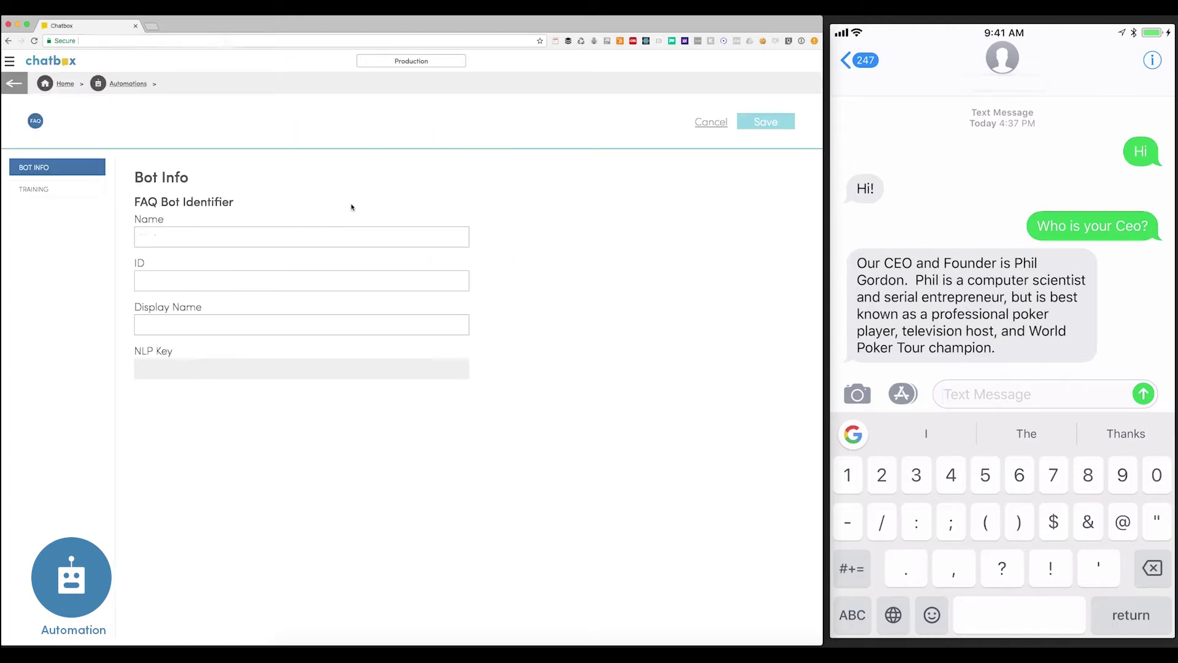
{"action": "left_click", "coordinate": [43, 191]}
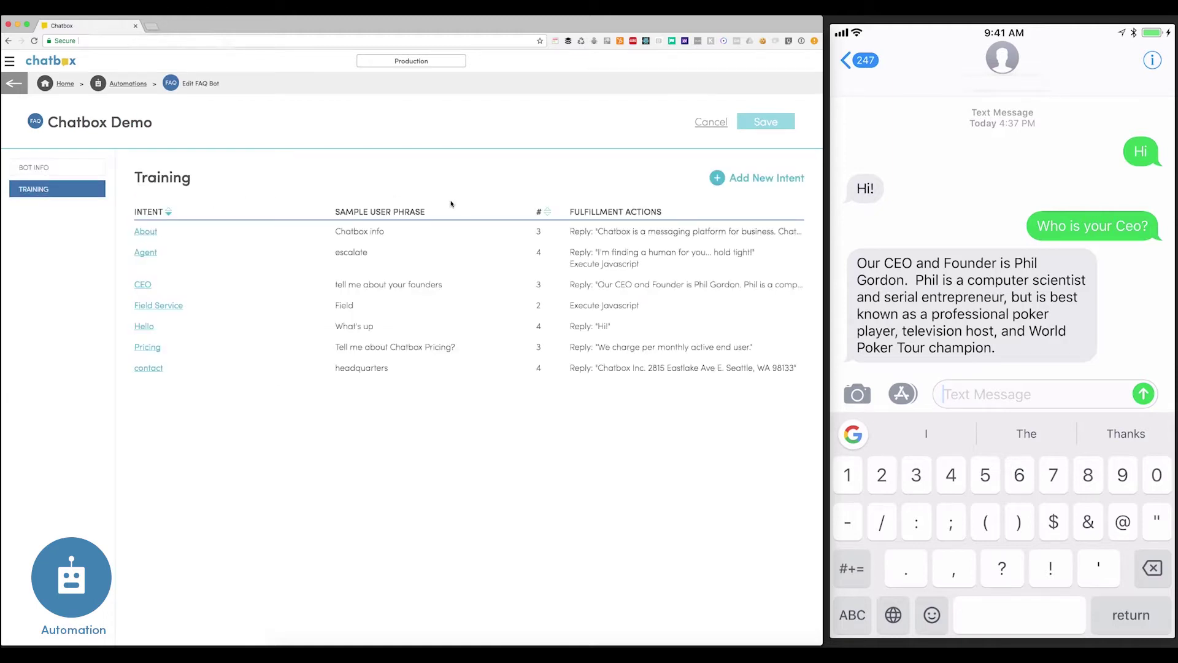
{"action": "type", "text": "What's the price?"}
{"action": "key", "text": "Return"}
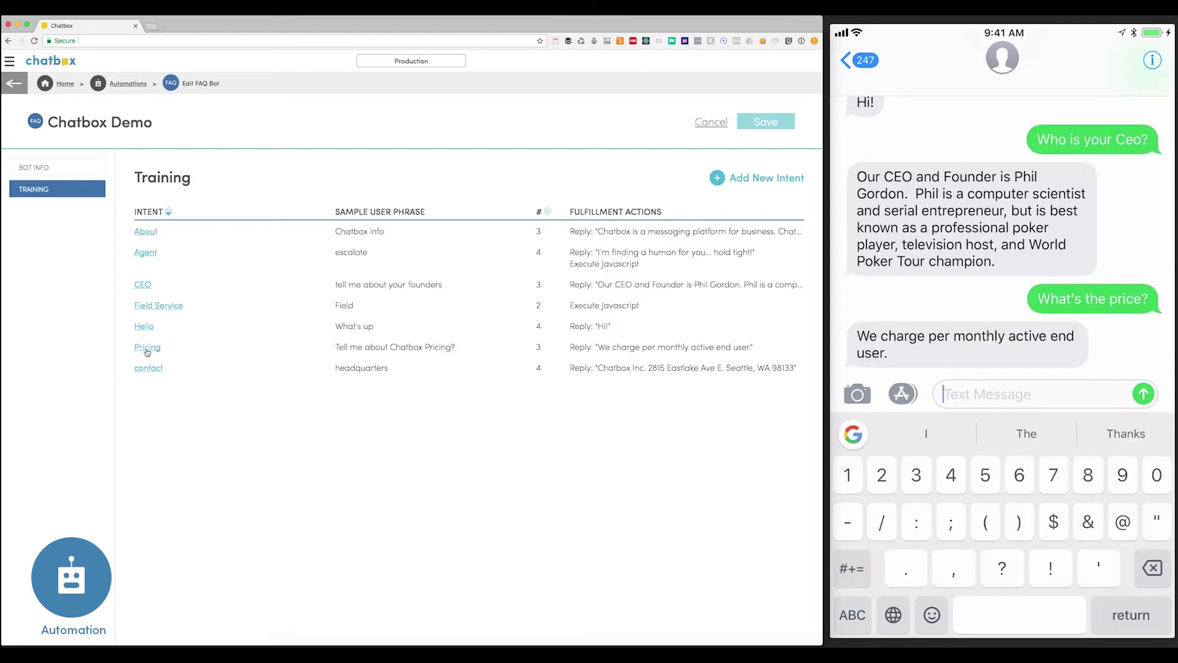
Create a new intent named 'What hours are you open?'.
{"action": "left_click", "coordinate": [713, 178]}
{"action": "left_click", "coordinate": [233, 234]}
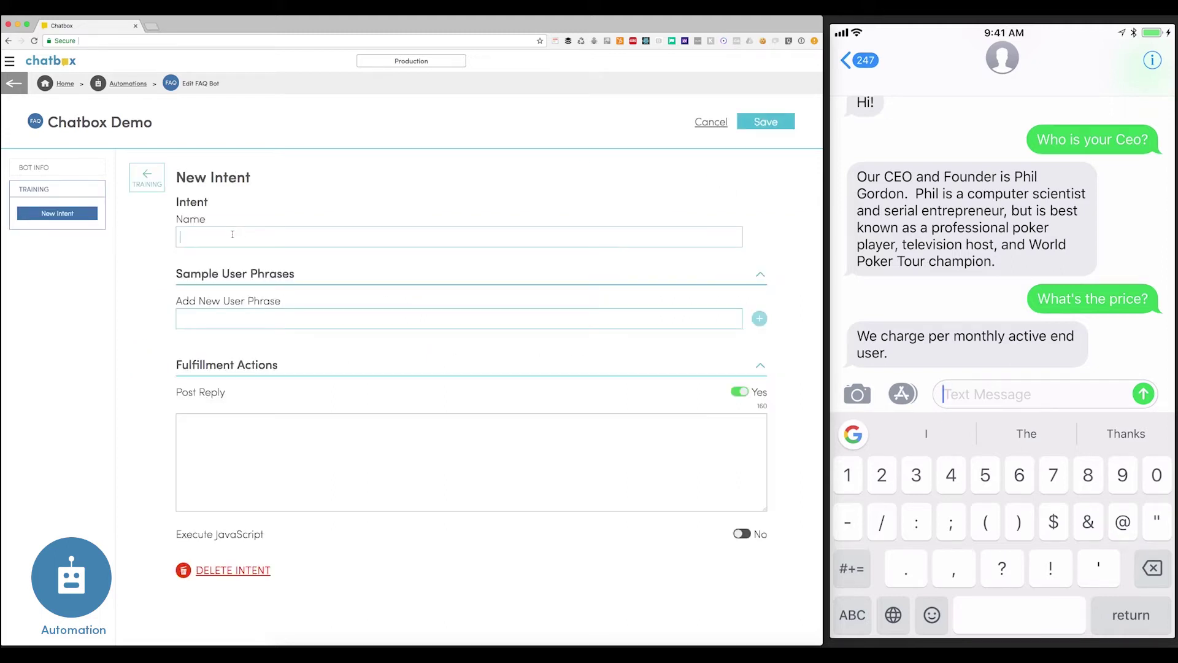
{"action": "type", "text": "What y"}
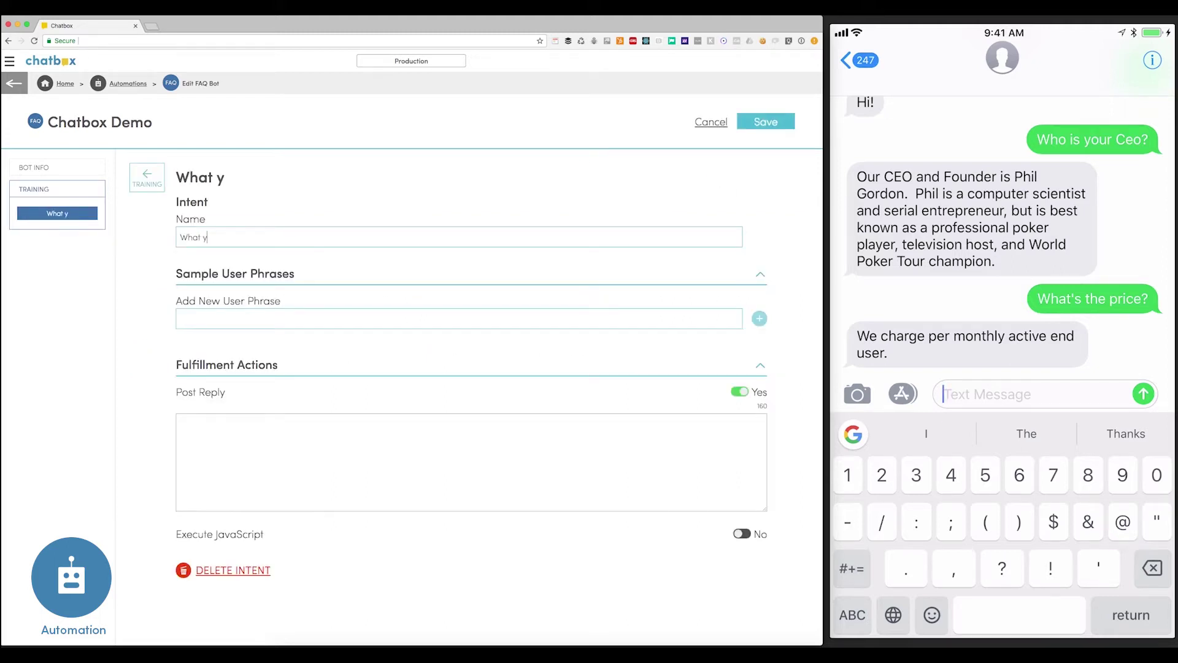
{"action": "key", "text": "BackSpace"}
{"action": "key", "text": "BackSpace"}
{"action": "type", "text": "hours are you "}
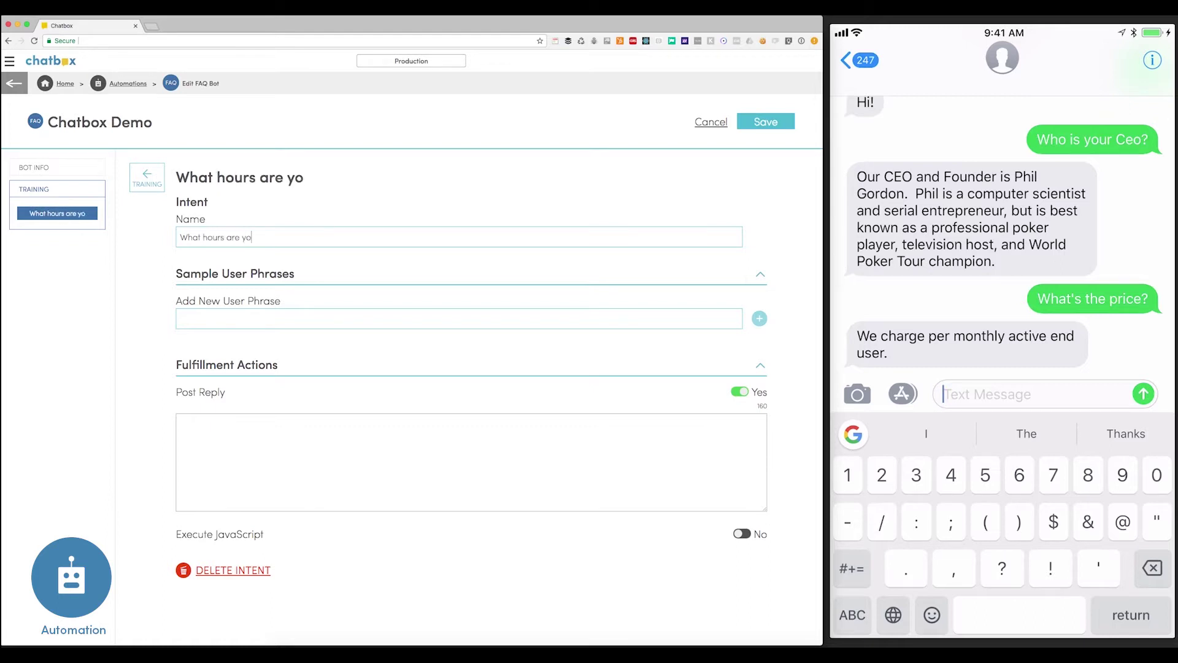
{"action": "type", "text": "open?"}
Add phrases 'What hours?', 'Tell me your hours?', 'What hours are you open?', reply 'We are open 7am - 7pm M-F.', and save.
{"action": "left_click", "coordinate": [180, 318]}
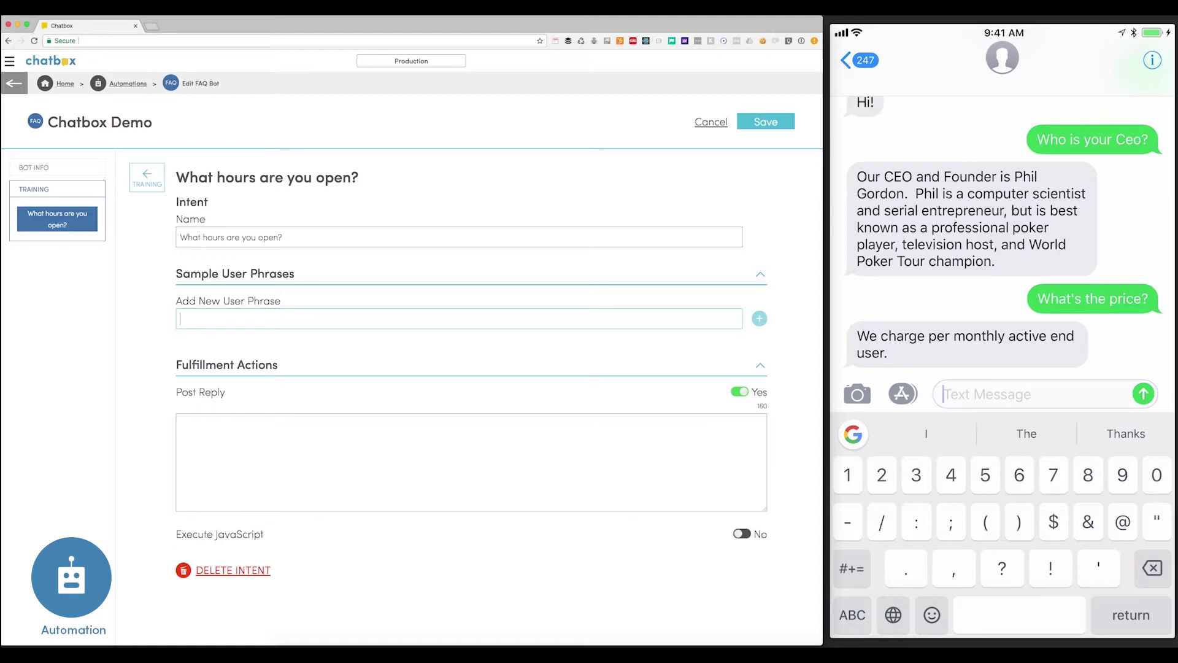
{"action": "type", "text": "What hours?"}
{"action": "key", "text": "Return"}
{"action": "type", "text": "Tell me your "}
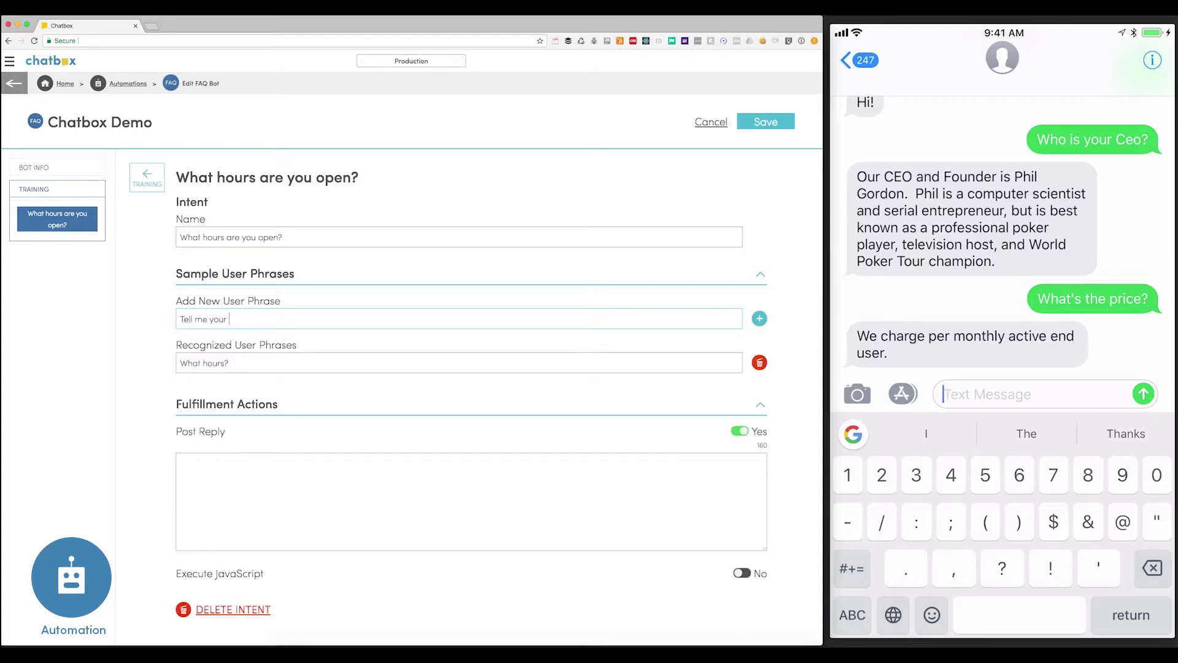
{"action": "type", "text": "hours?"}
{"action": "key", "text": "Return"}
{"action": "type", "text": "What hours are you open?"}
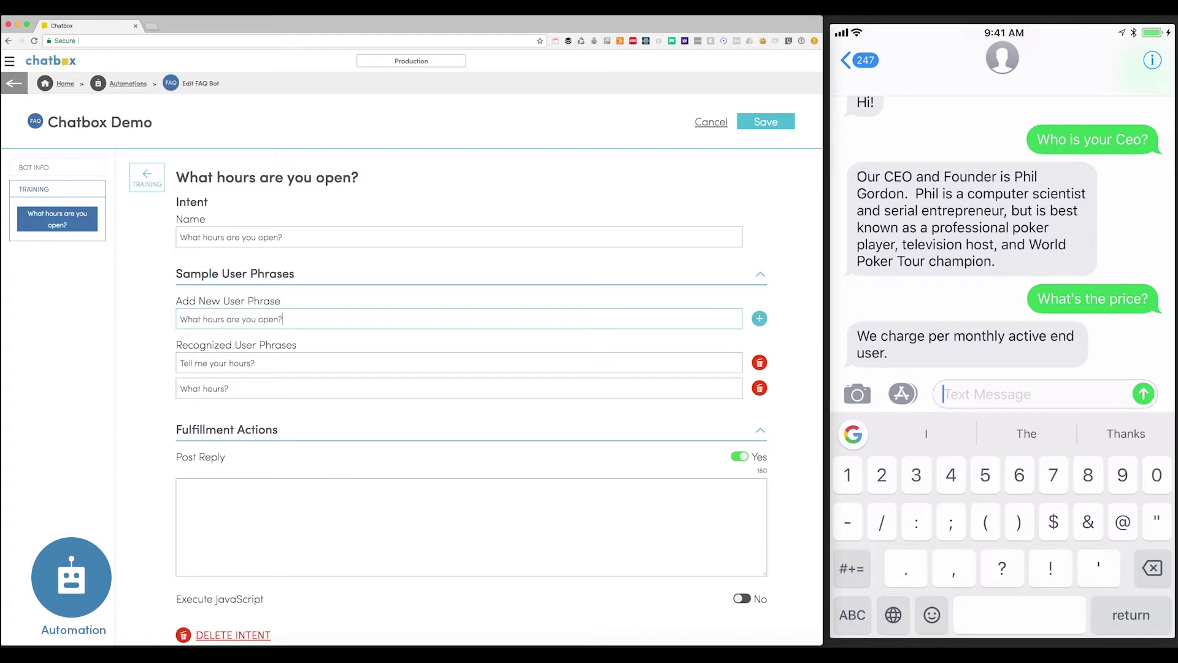
{"action": "key", "text": "Return"}
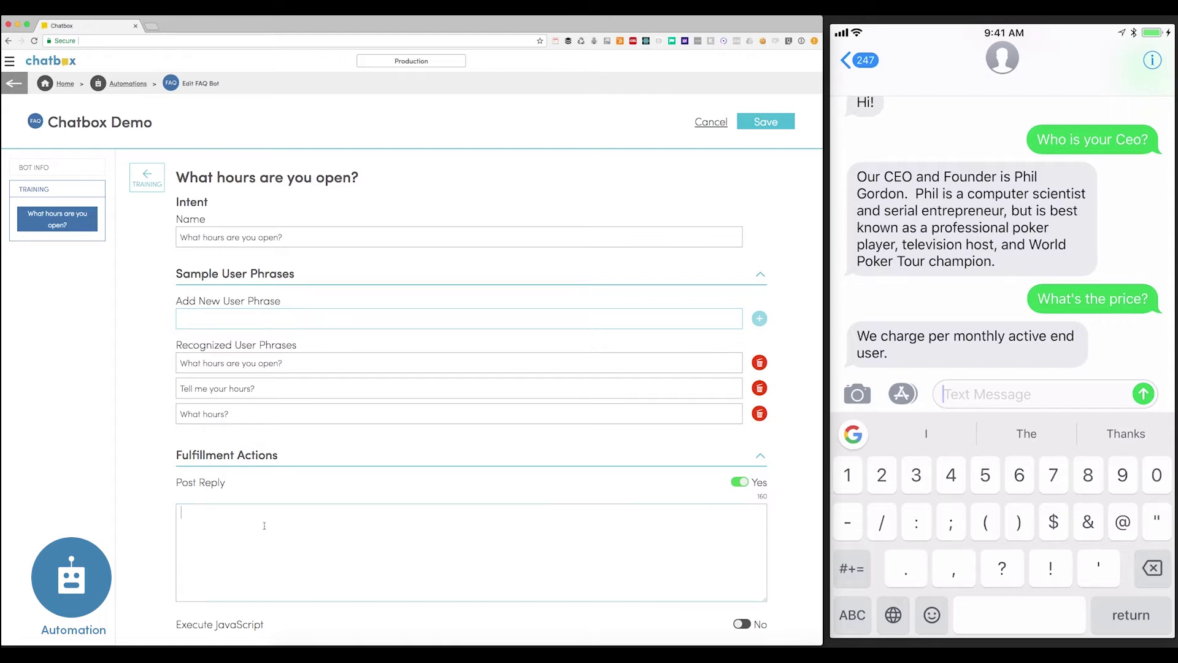
{"action": "type", "text": "We are open 7am - 7pm M-F."}
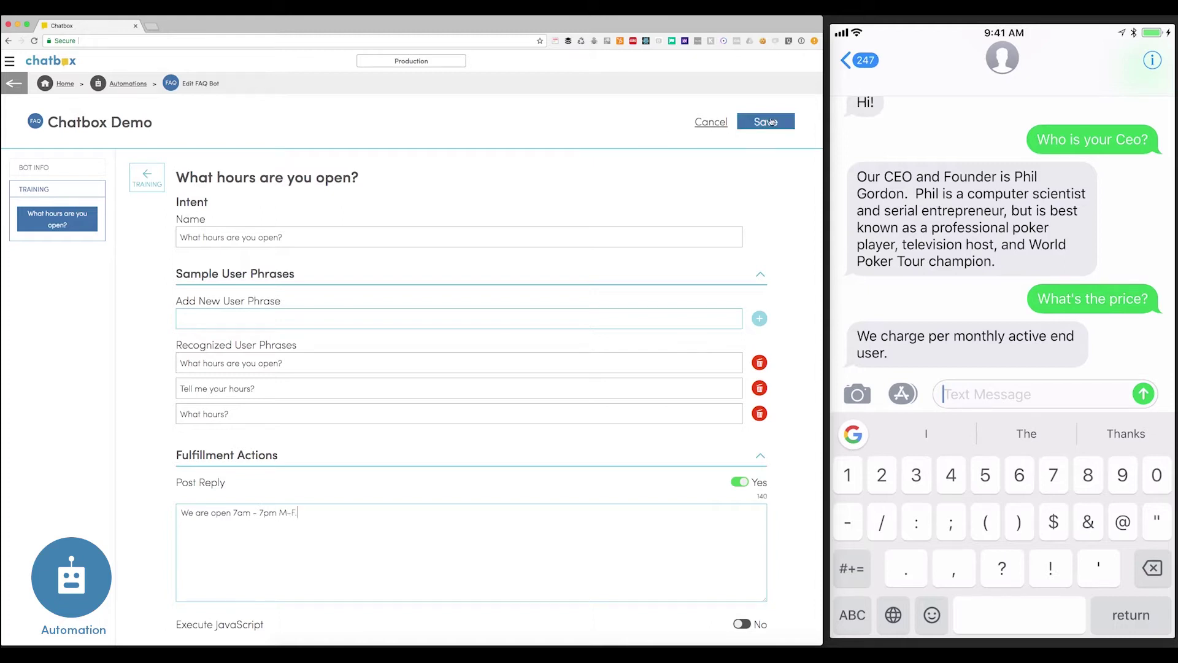
{"action": "left_click", "coordinate": [772, 121]}
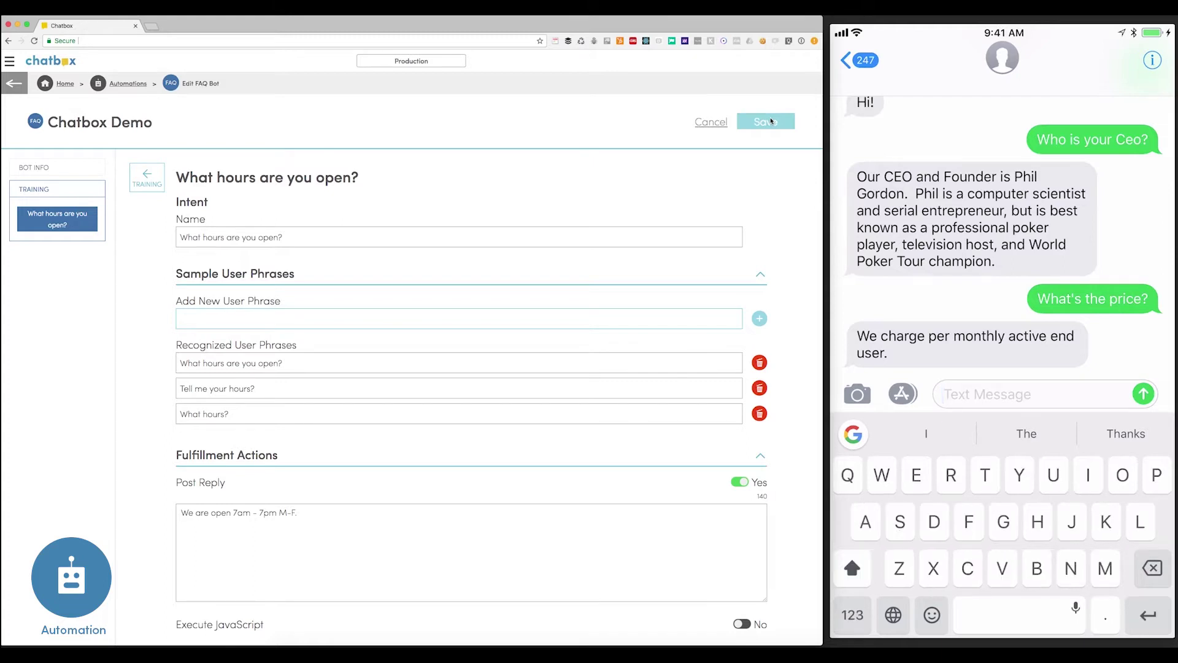
Type 'Tell me when you are open' in the Messages field.
{"action": "type", "text": "Tell me when you ar"}
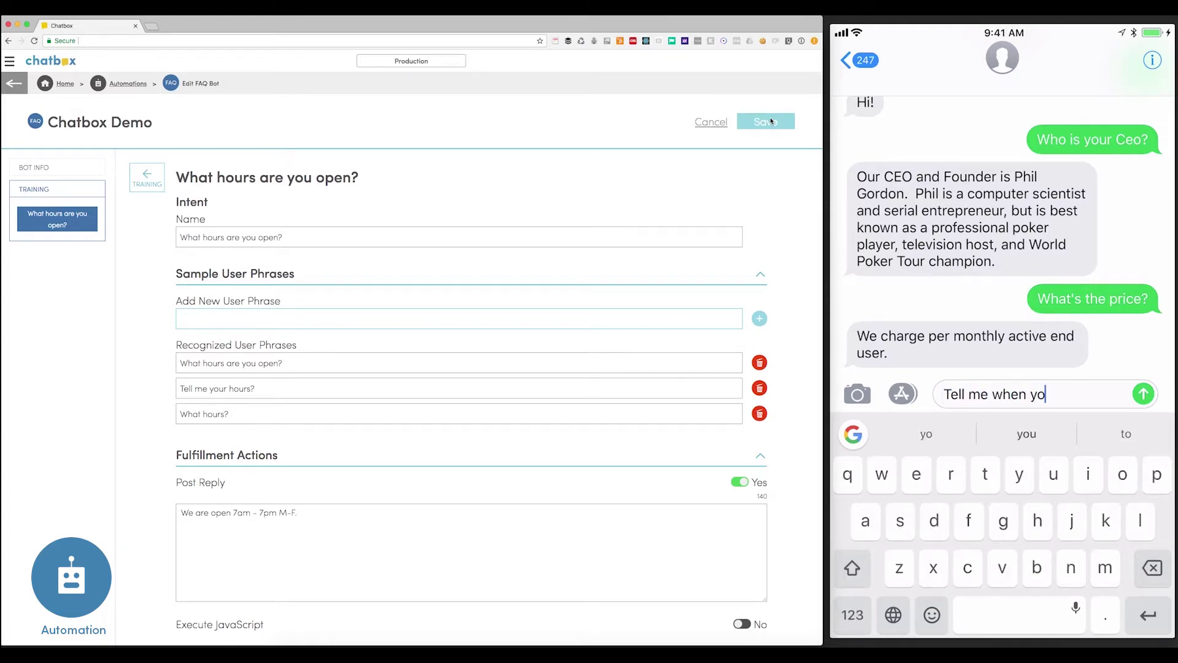
{"action": "type", "text": "e open"}
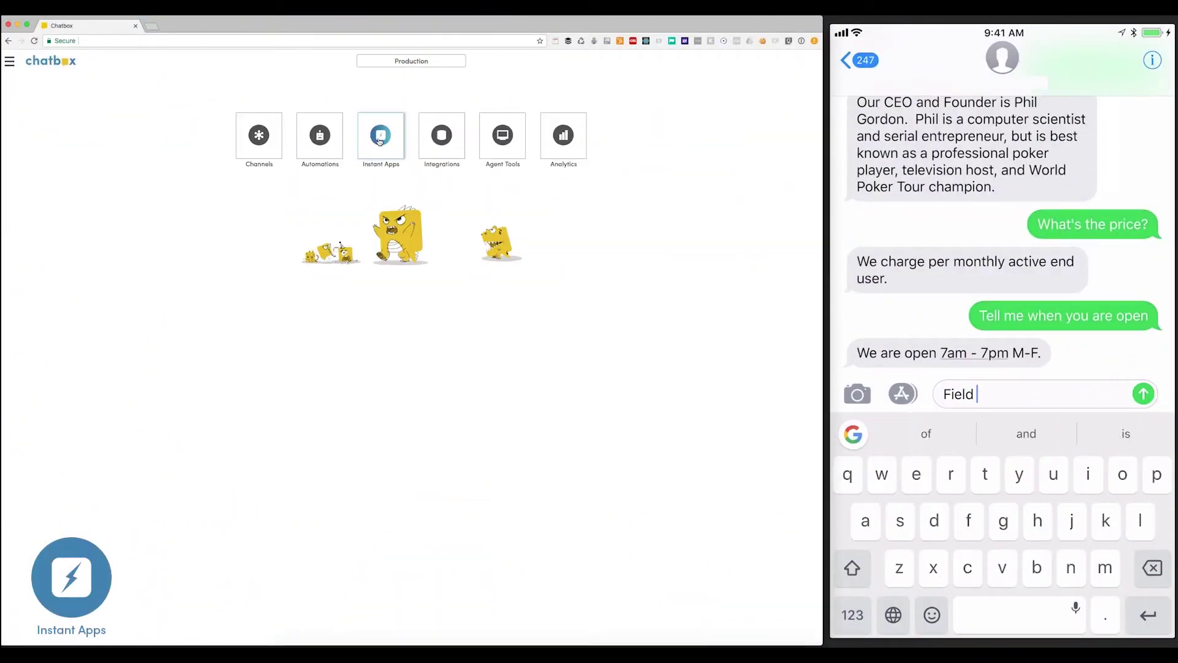
Finish typing 'Field service' and send the request in Messages.
{"action": "type", "text": "servic"}
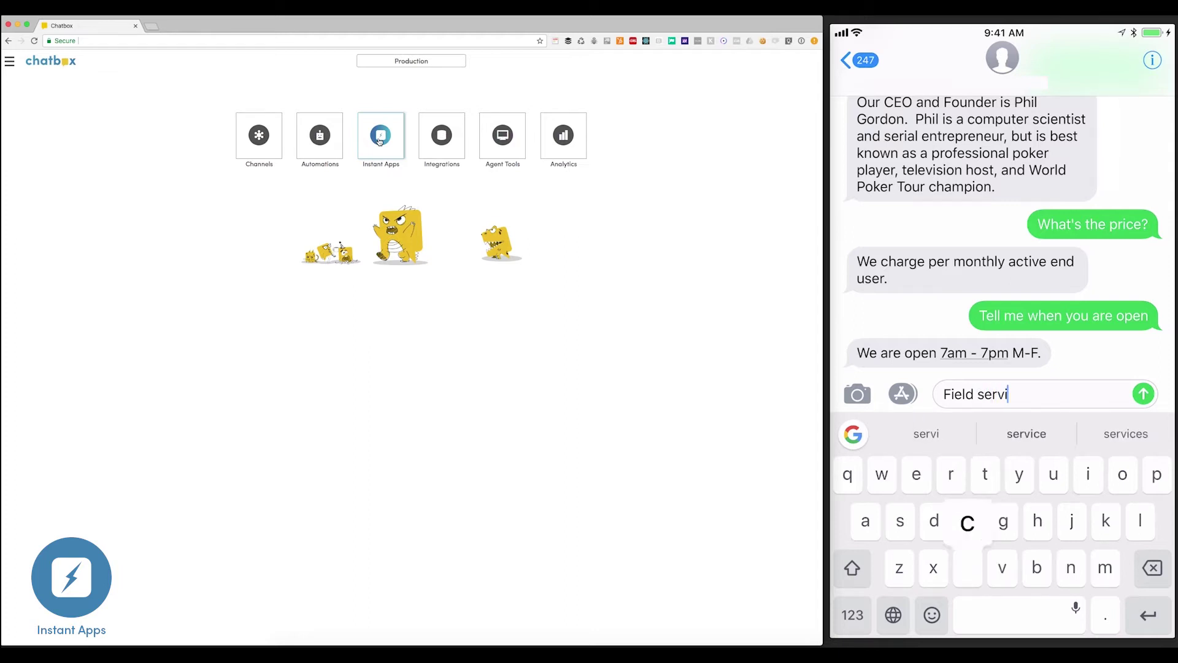
{"action": "type", "text": "e"}
{"action": "key", "text": "Return"}
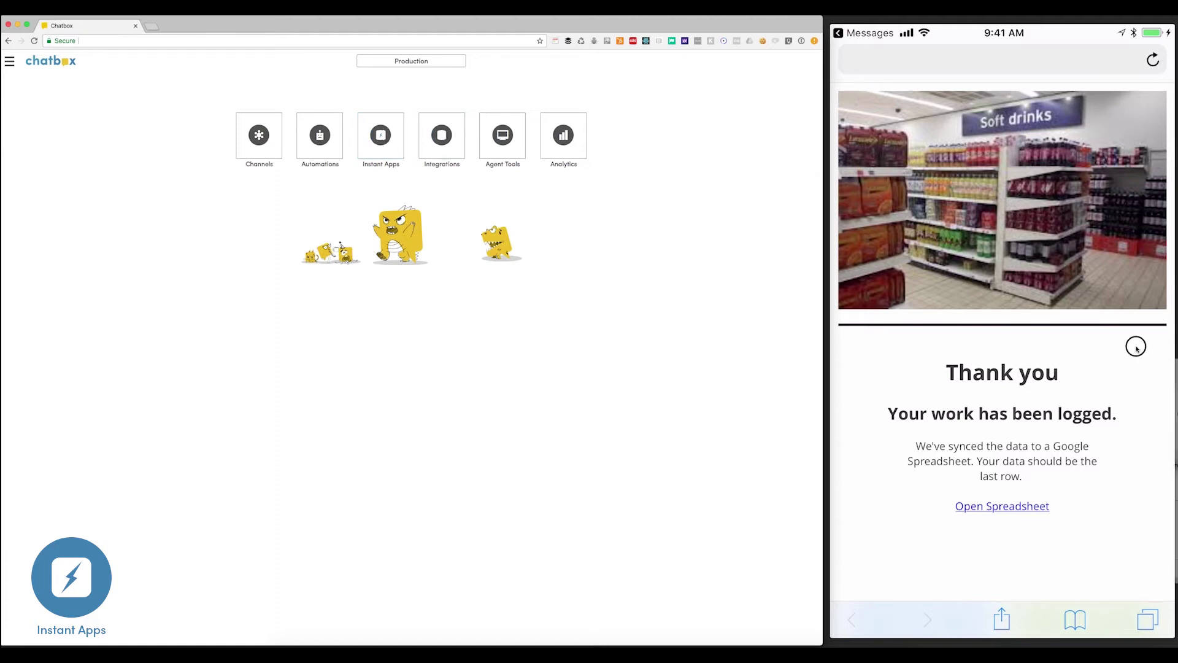
Bring the DEMO DATA spreadsheet into view and refocus the Chatbox browser window.
{"action": "left_click_drag", "start_coordinate": [1092, 334], "coordinate": [777, 283]}
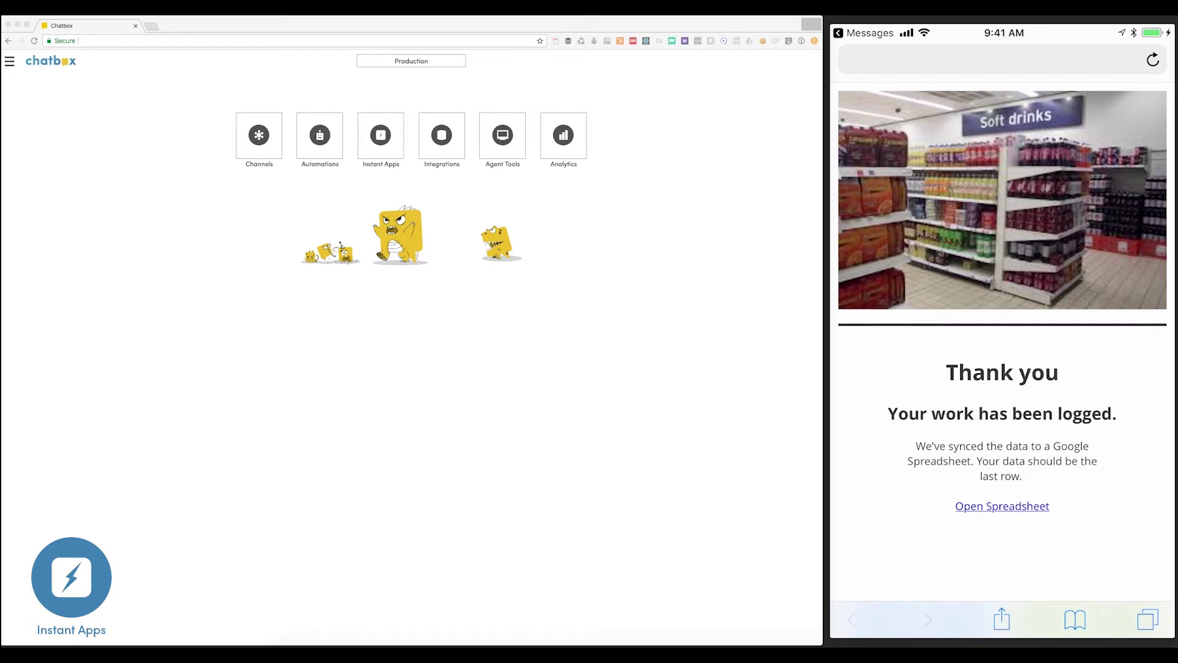
{"action": "left_click", "coordinate": [379, 137]}
Create a blank Instant App named 'Demo App' with id 'demoapp'.
{"action": "left_click", "coordinate": [379, 138]}
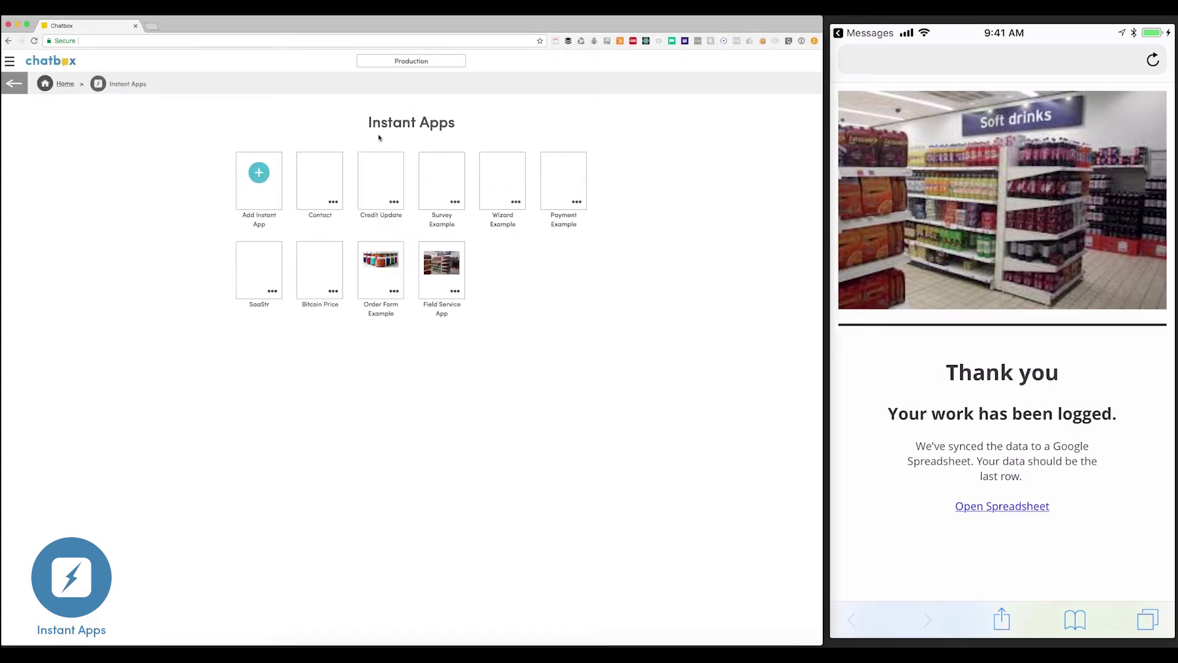
{"action": "left_click", "coordinate": [260, 176]}
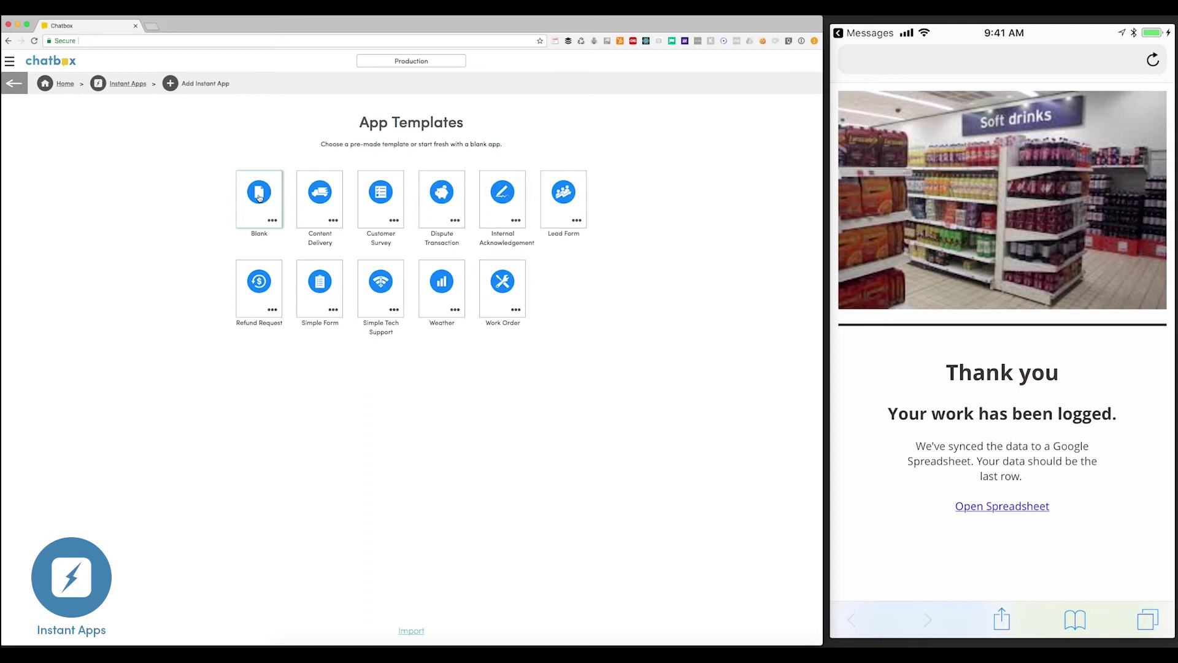
{"action": "left_click", "coordinate": [260, 198]}
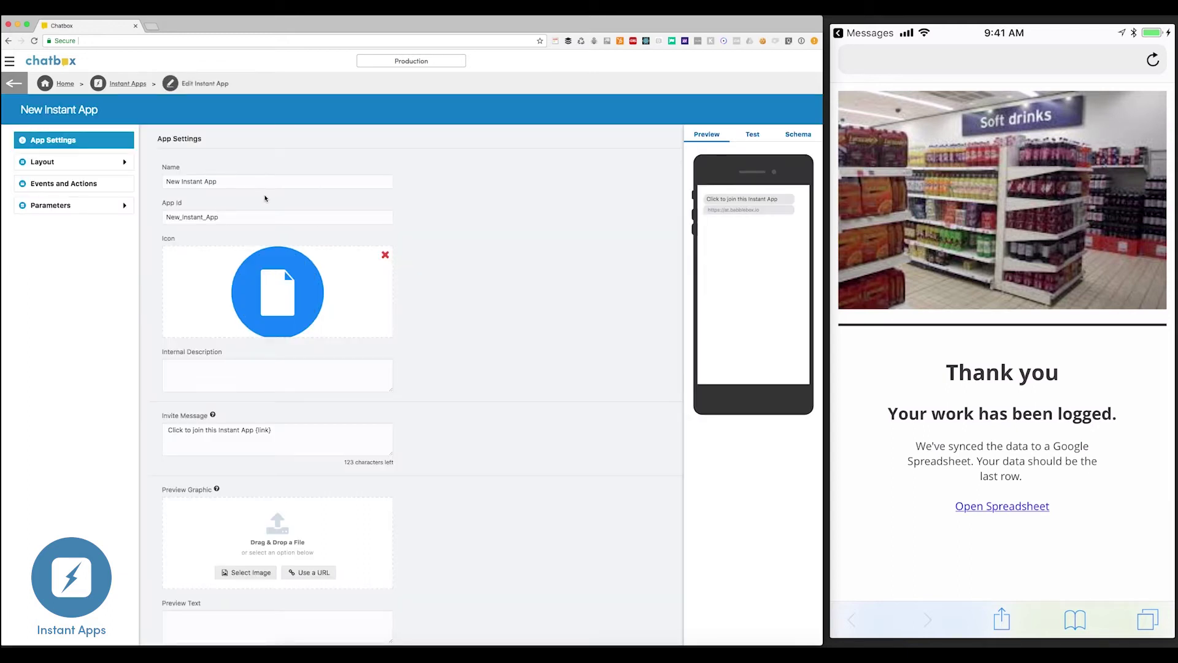
{"action": "triple_click", "coordinate": [228, 184]}
{"action": "type", "text": "Demo App"}
{"action": "key", "text": "Tab"}
{"action": "type", "text": "demoapp"}
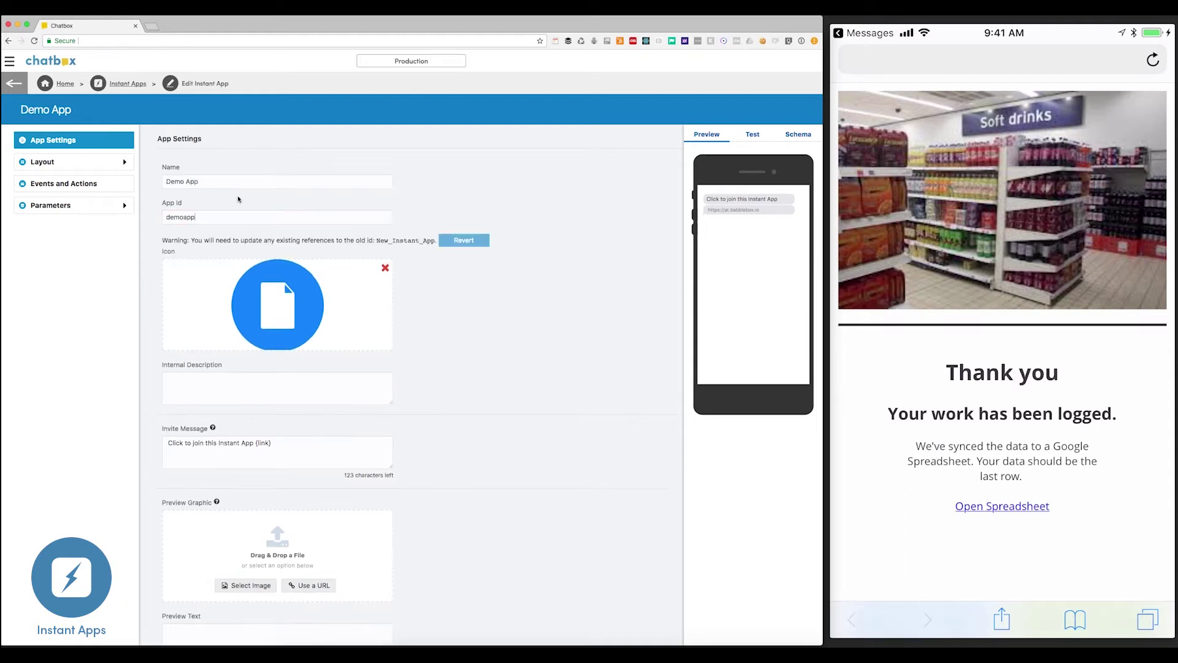
Add the logo as preview graphic and 'Demo App' as preview text, then open PANE_1's layout.
{"action": "scroll", "coordinate": [348, 254], "scroll_direction": "down", "scroll_amount": 4}
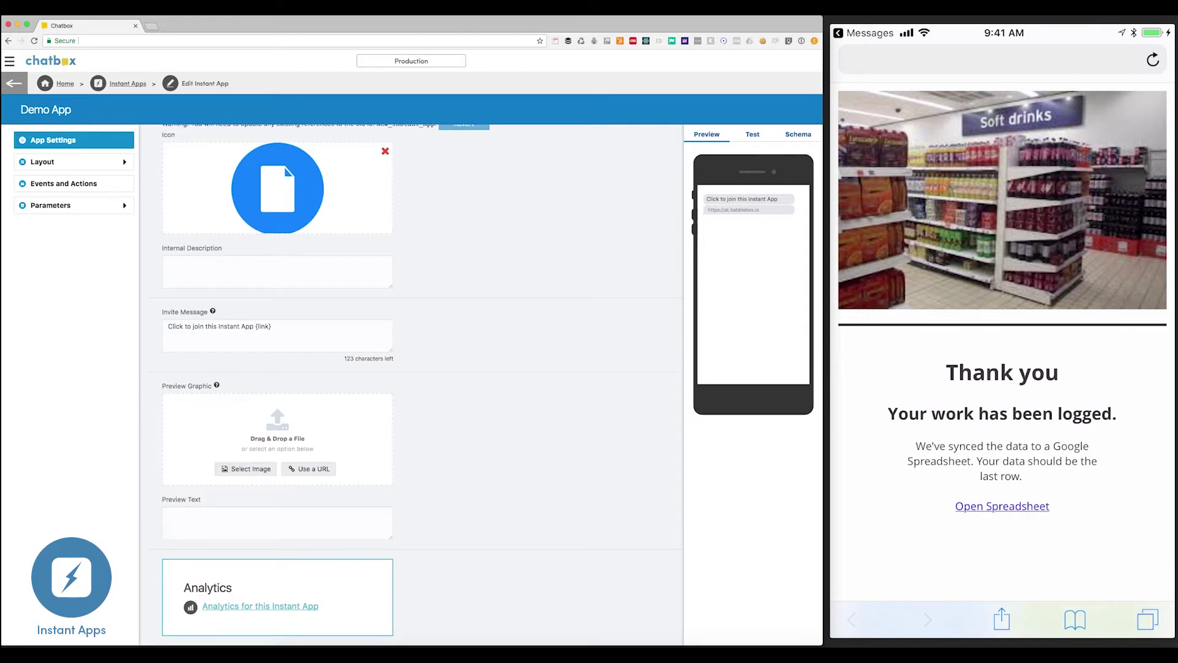
{"action": "left_click_drag", "start_coordinate": [696, 394], "coordinate": [264, 429]}
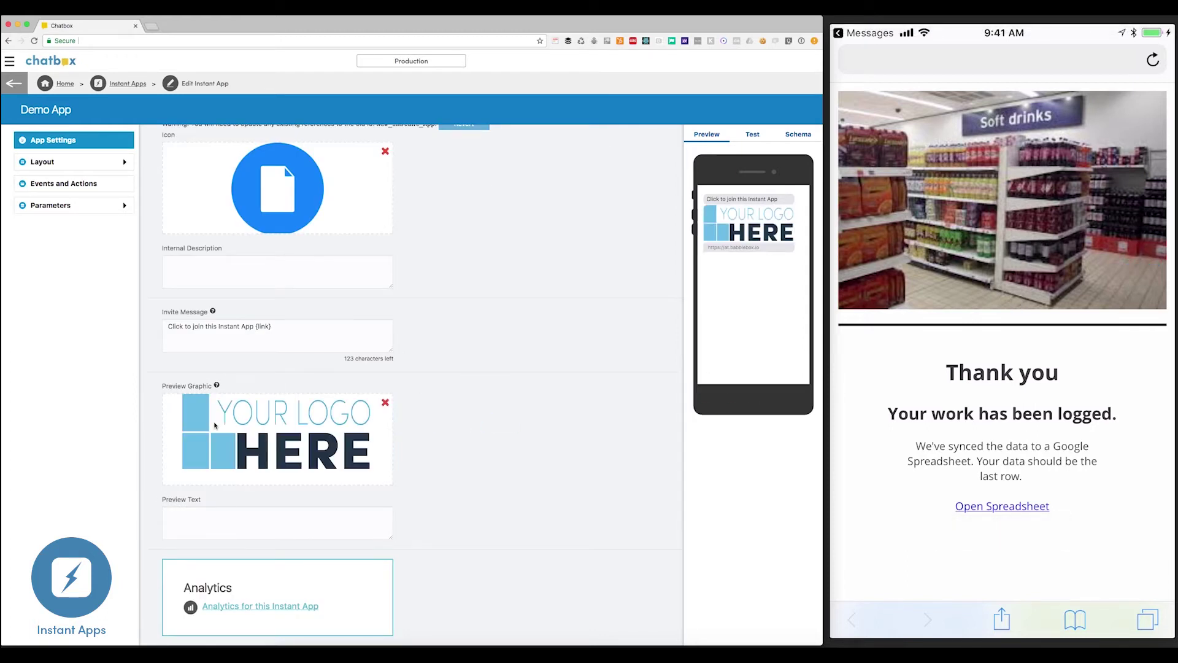
{"action": "left_click", "coordinate": [223, 514]}
{"action": "type", "text": "Demo App"}
{"action": "left_click", "coordinate": [482, 407]}
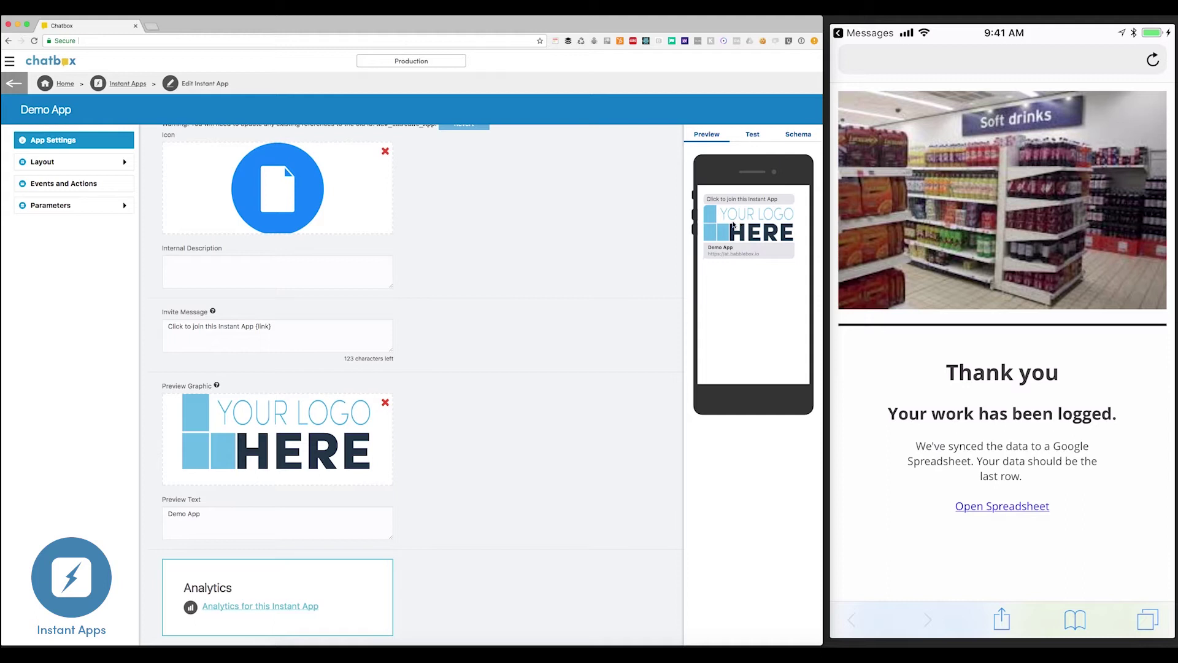
{"action": "left_click", "coordinate": [45, 163]}
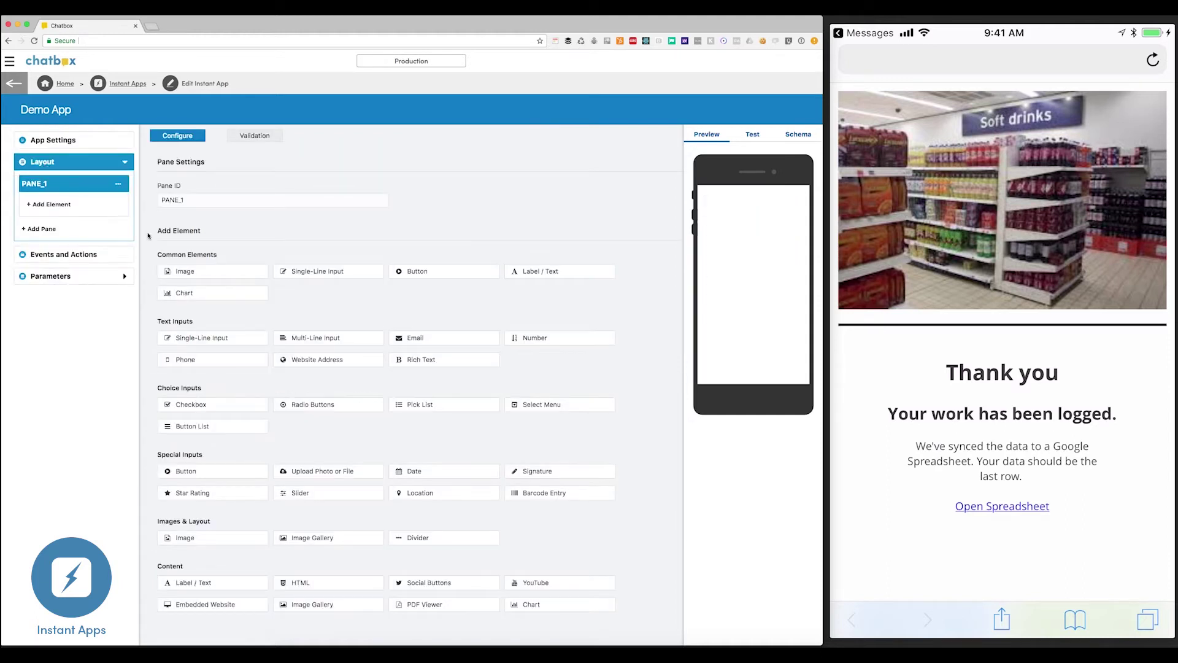
Add an image element to PANE_1 holding the logo.
{"action": "left_click", "coordinate": [196, 274]}
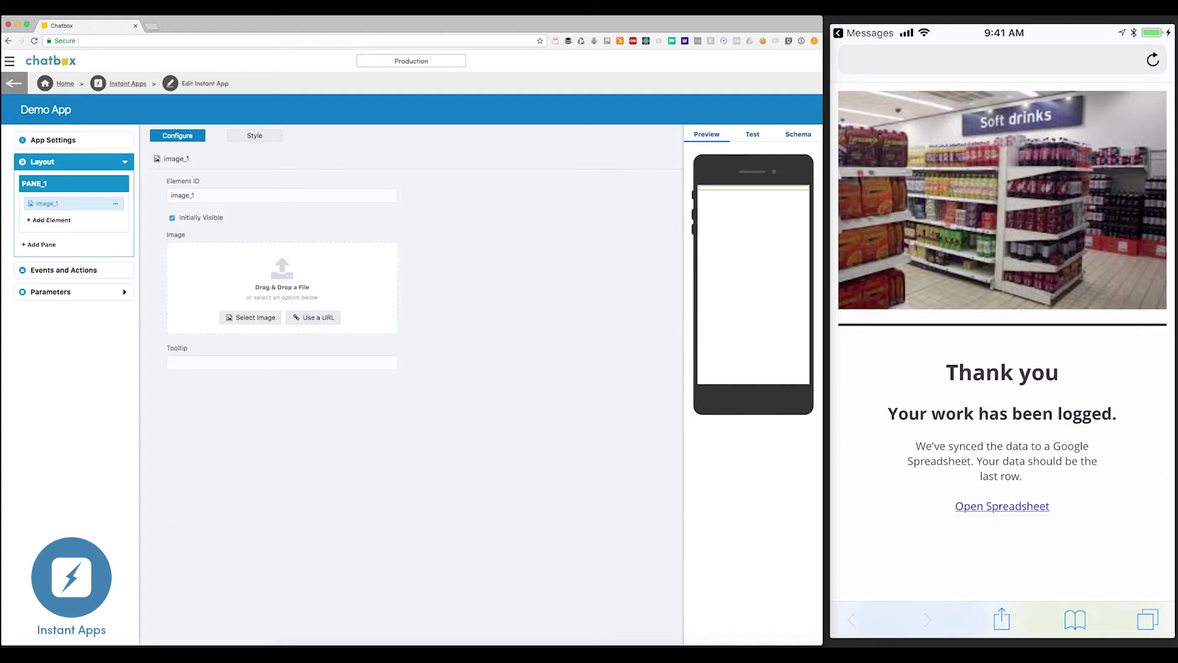
{"action": "left_click_drag", "start_coordinate": [411, 131], "coordinate": [297, 274]}
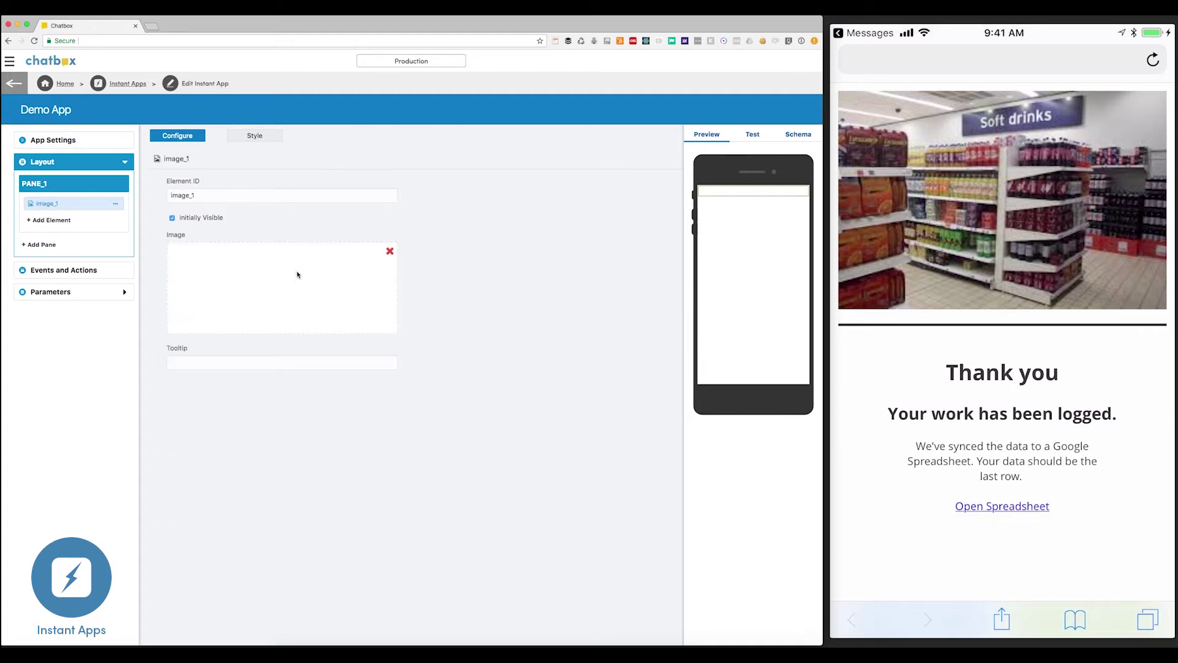
{"action": "left_click", "coordinate": [49, 219]}
Add a single-line input, radio buttons, upload field, star rating, image gallery and button to PANE_1.
{"action": "left_click", "coordinate": [321, 273]}
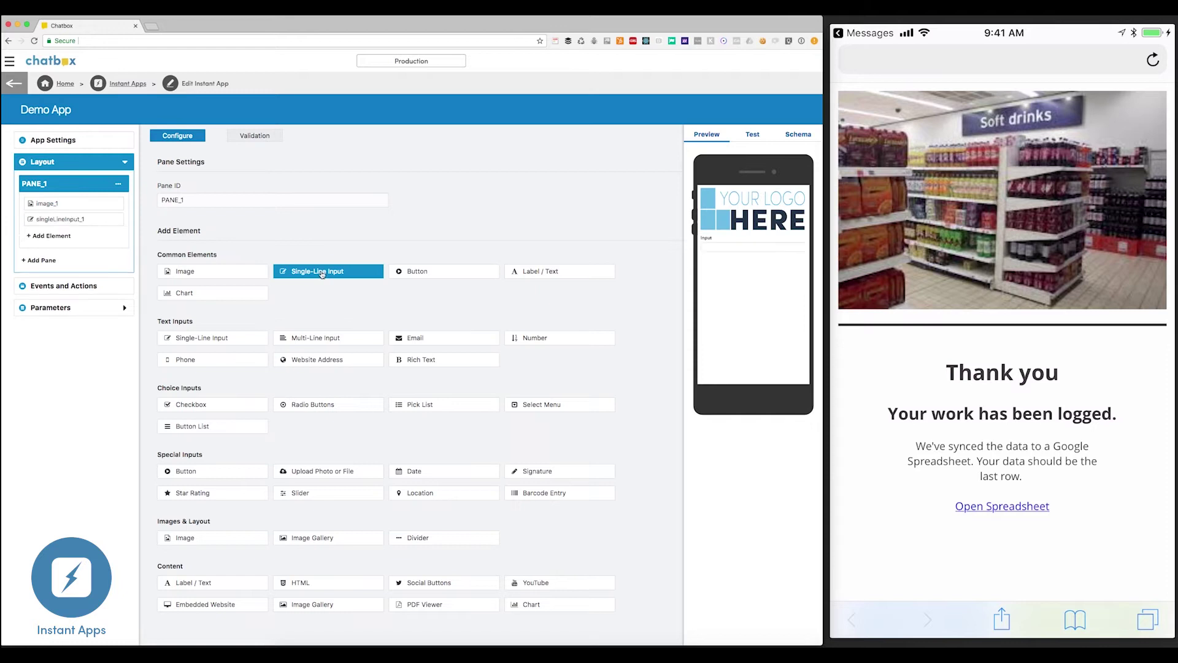
{"action": "left_click", "coordinate": [344, 406]}
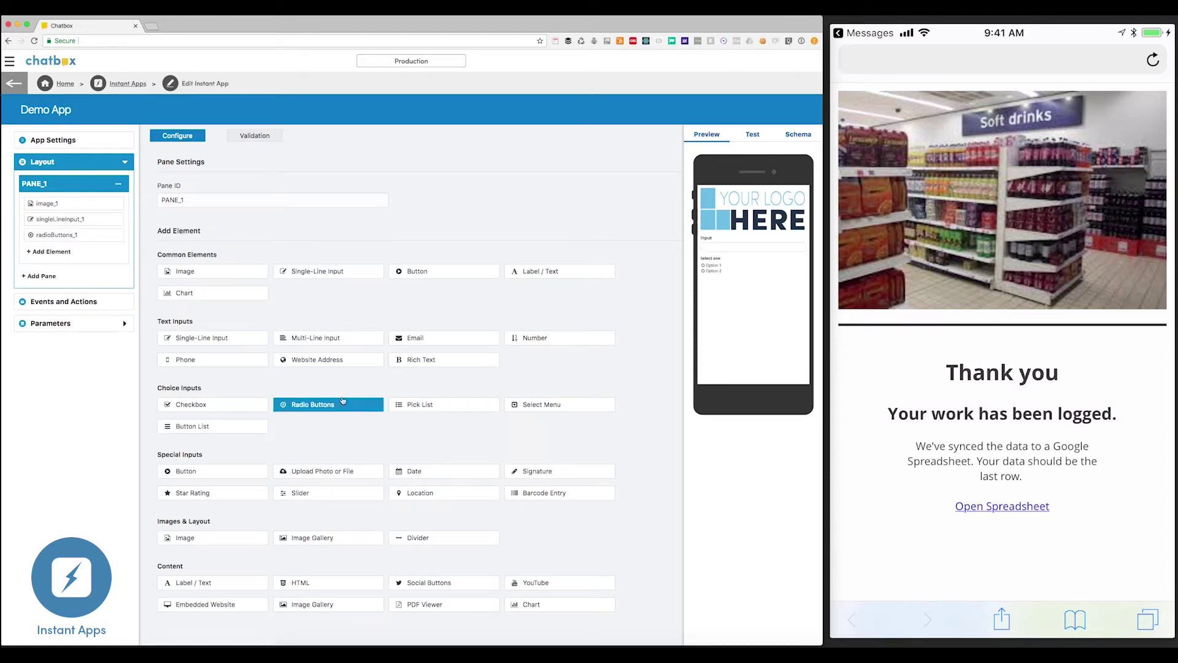
{"action": "left_click", "coordinate": [332, 472]}
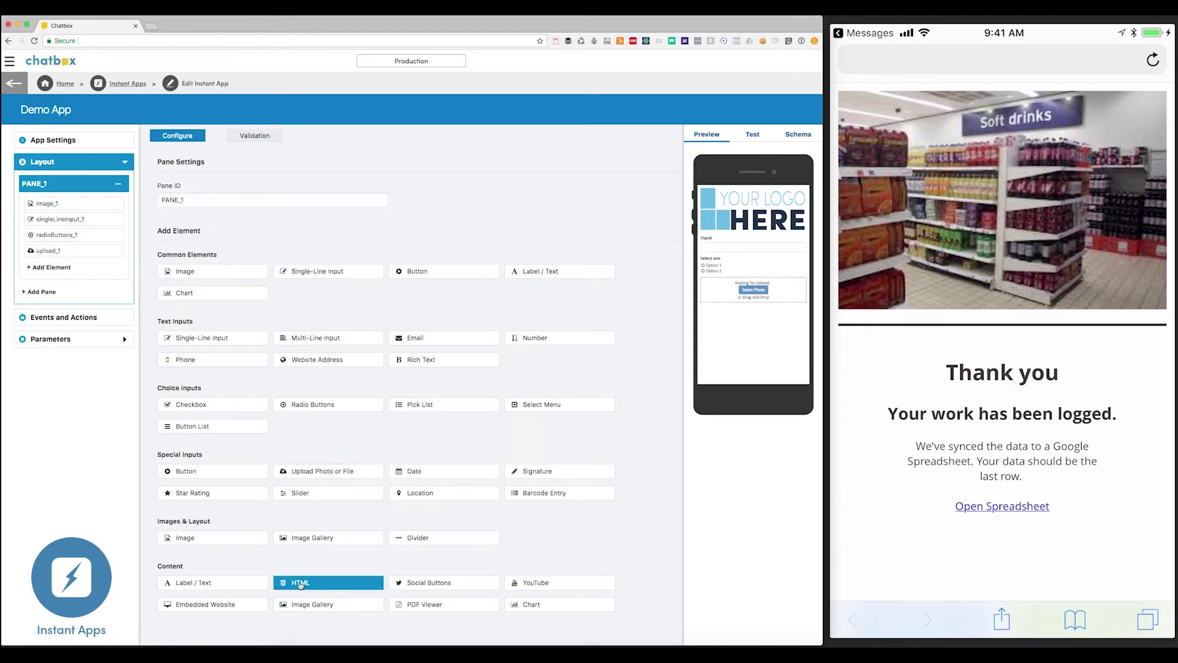
{"action": "left_click", "coordinate": [208, 494]}
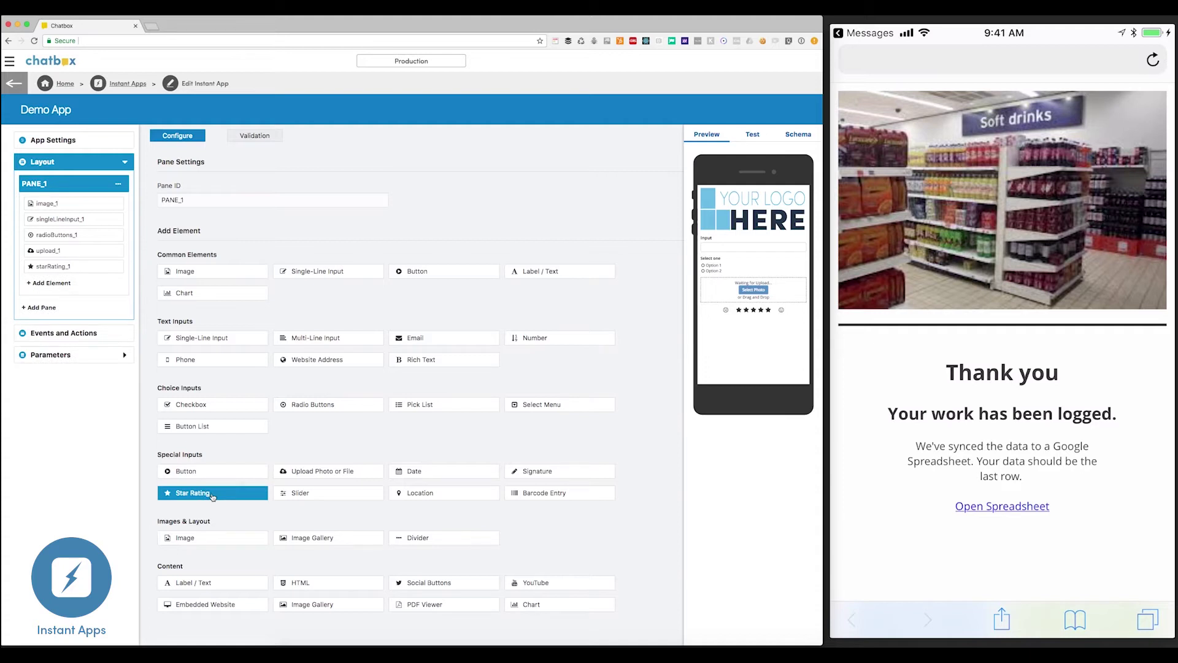
{"action": "left_click", "coordinate": [312, 605]}
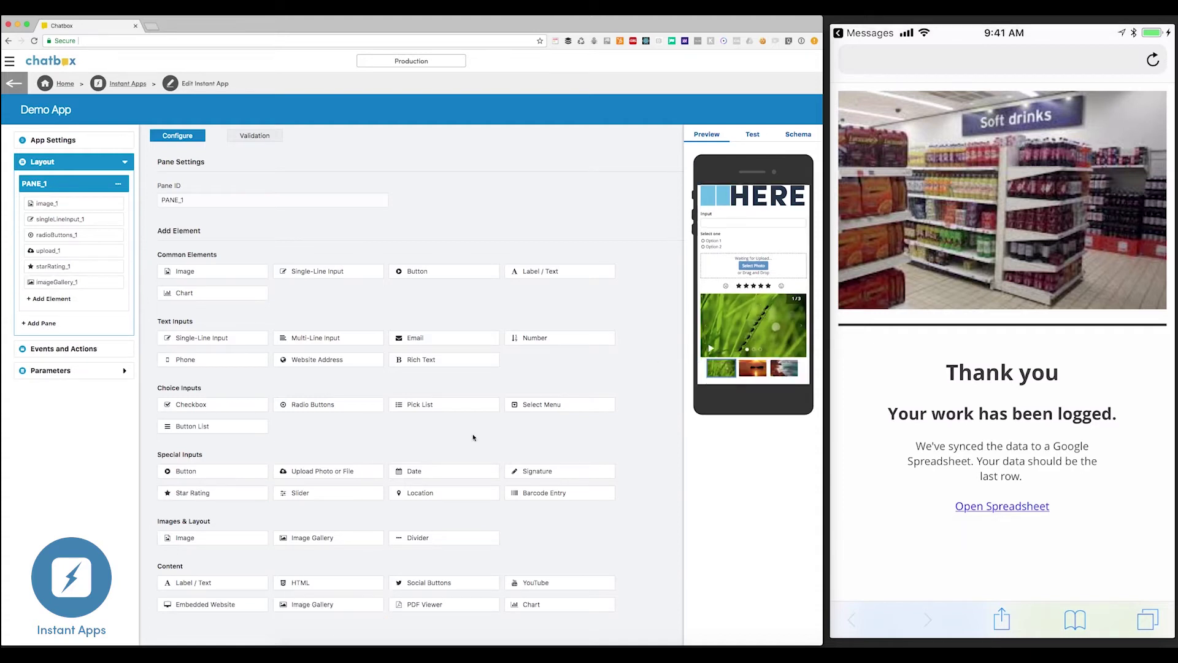
{"action": "left_click", "coordinate": [436, 279]}
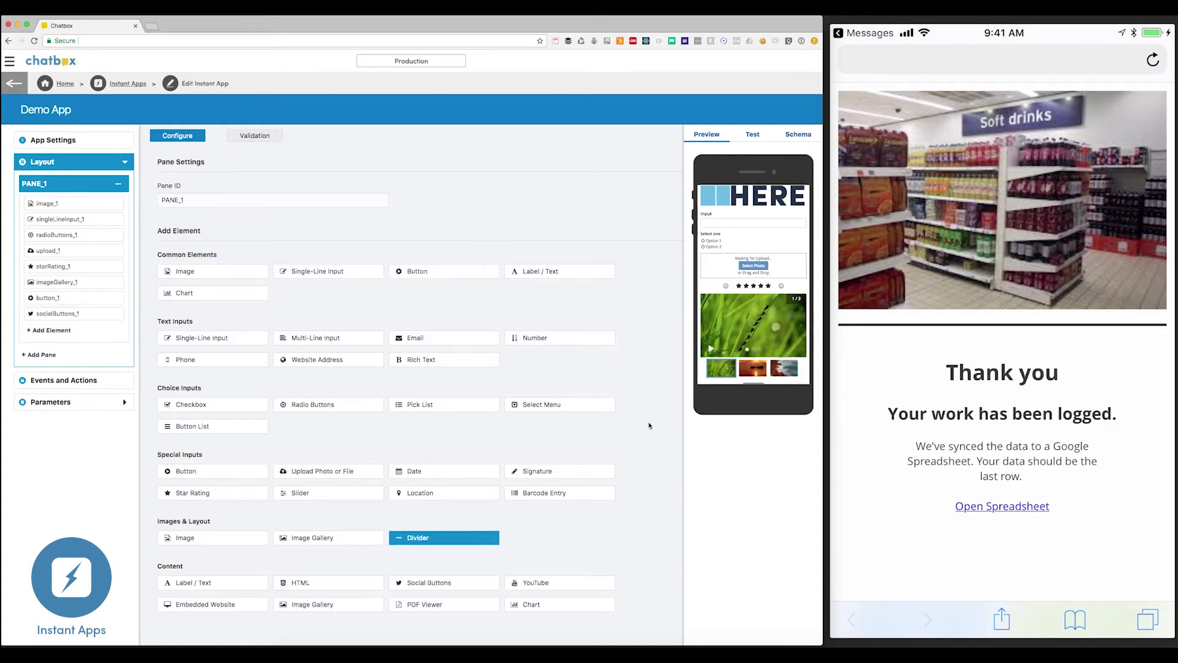
{"action": "scroll", "coordinate": [761, 325], "scroll_direction": "down", "scroll_amount": 3}
{"action": "scroll", "coordinate": [745, 313], "scroll_direction": "up", "scroll_amount": 3}
{"action": "scroll", "coordinate": [745, 314], "scroll_direction": "down", "scroll_amount": 1}
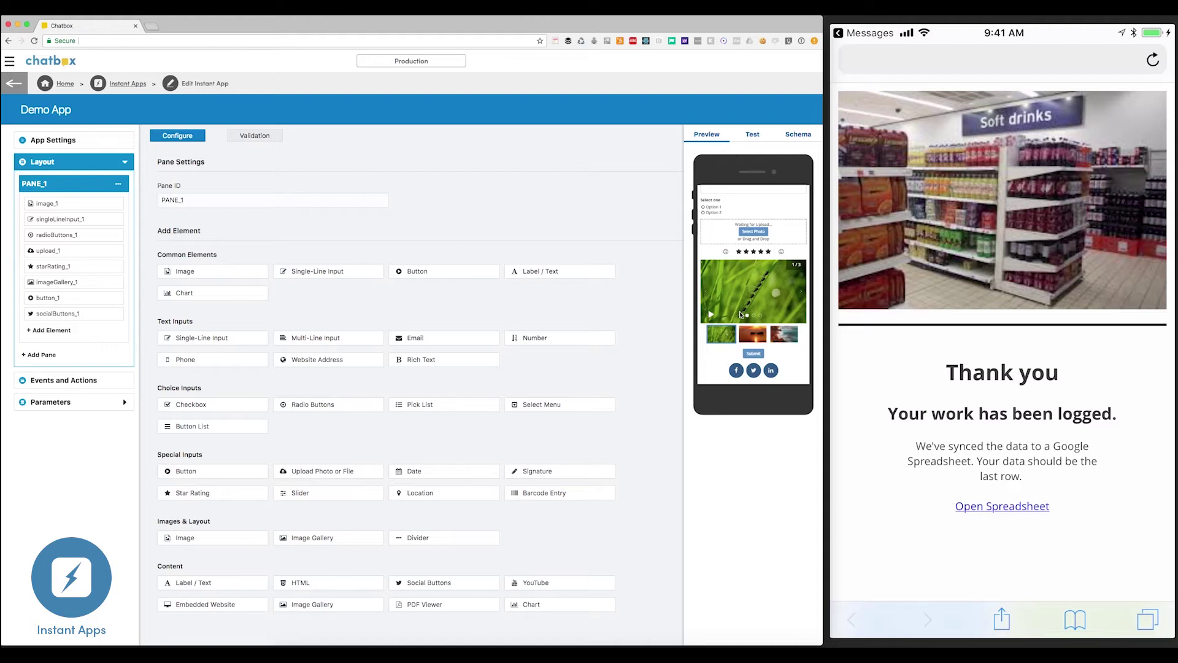
{"action": "scroll", "coordinate": [738, 315], "scroll_direction": "up", "scroll_amount": 2}
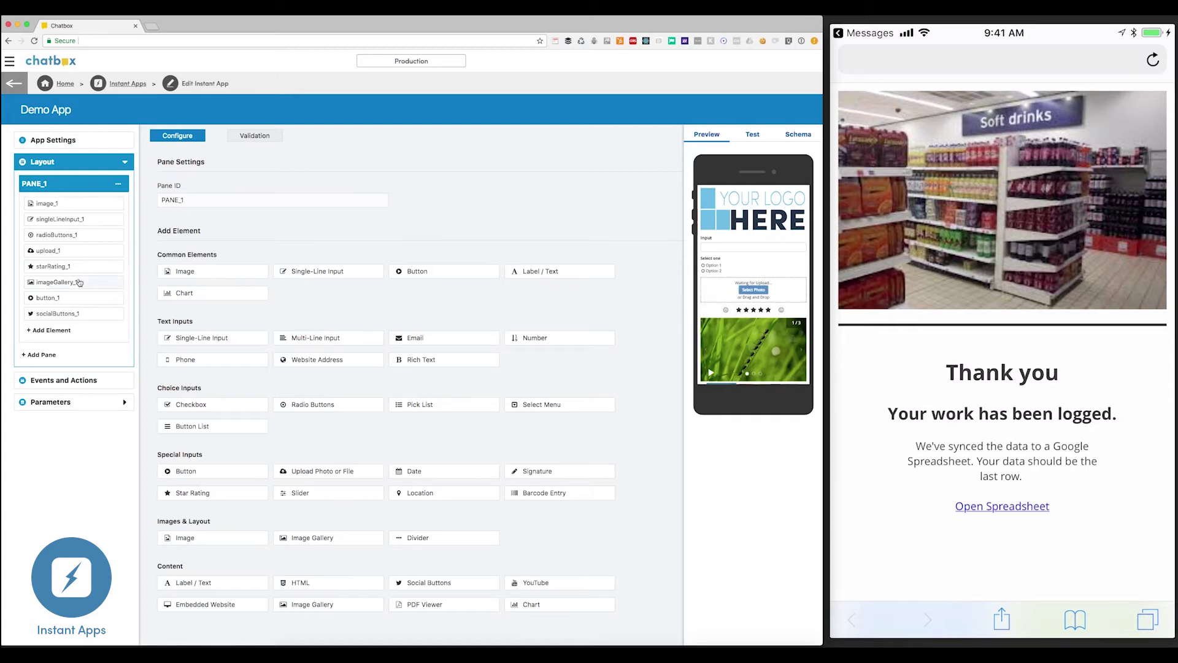
Add Option 3 and Option 4 to radioButtons_1.
{"action": "left_click", "coordinate": [54, 237]}
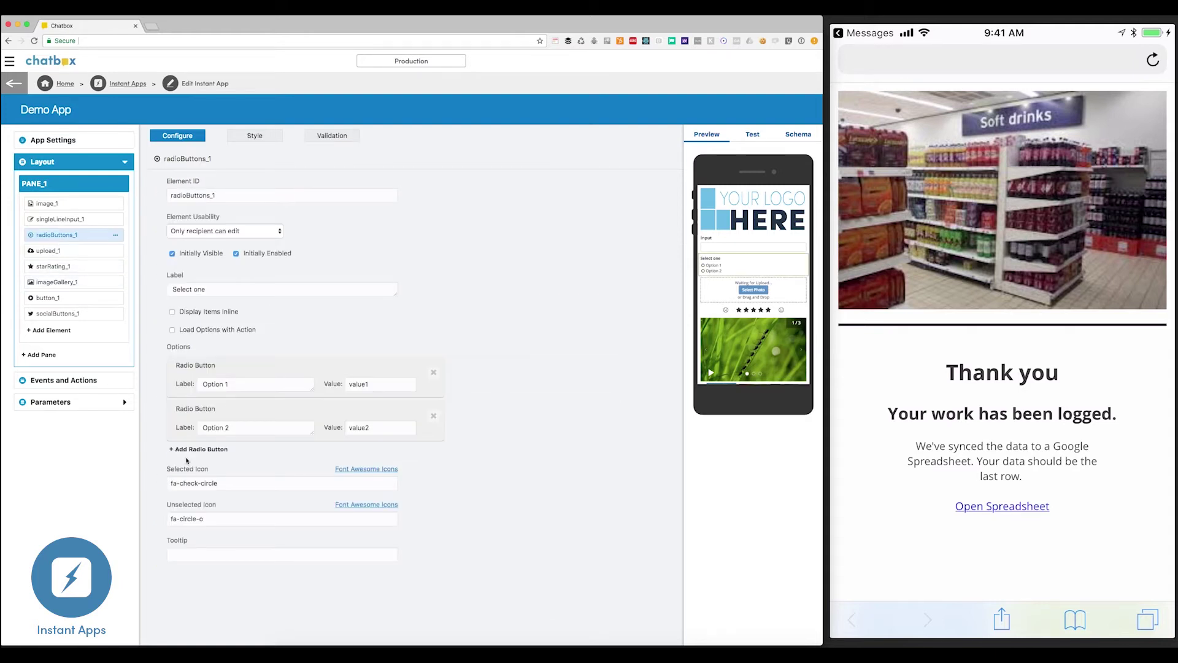
{"action": "left_click", "coordinate": [194, 449]}
{"action": "left_click", "coordinate": [211, 493]}
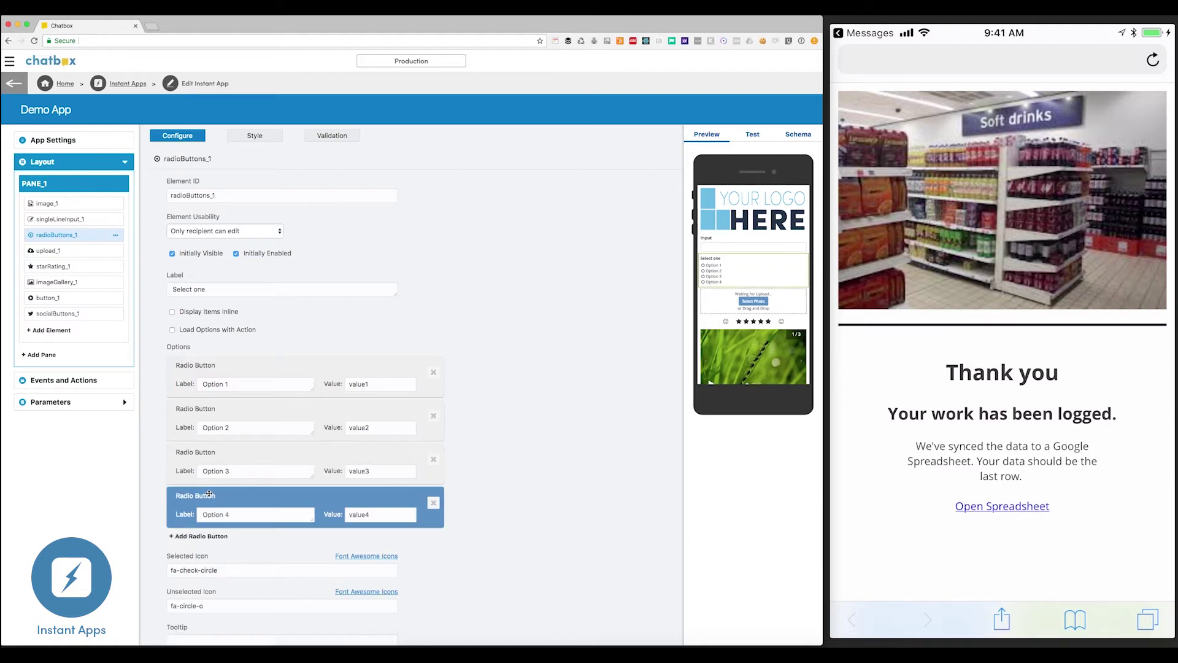
Uncheck Initially Visible on upload_1 and go to the Events and Actions page.
{"action": "left_click", "coordinate": [49, 250]}
{"action": "left_click", "coordinate": [183, 292]}
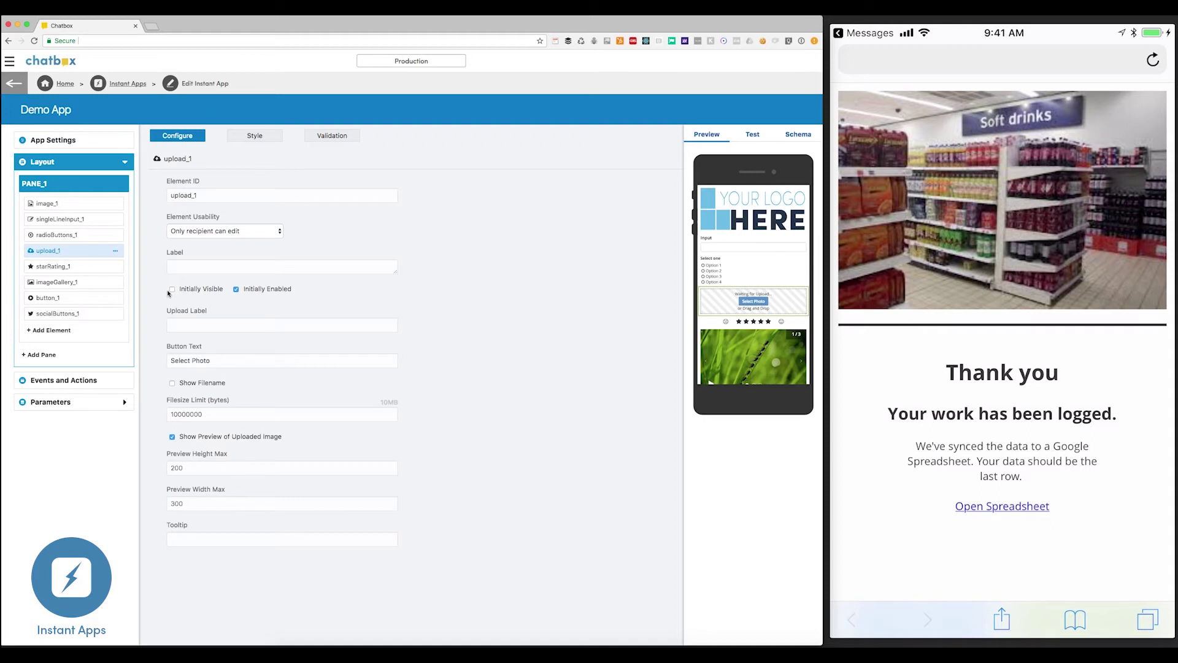
{"action": "left_click", "coordinate": [59, 238]}
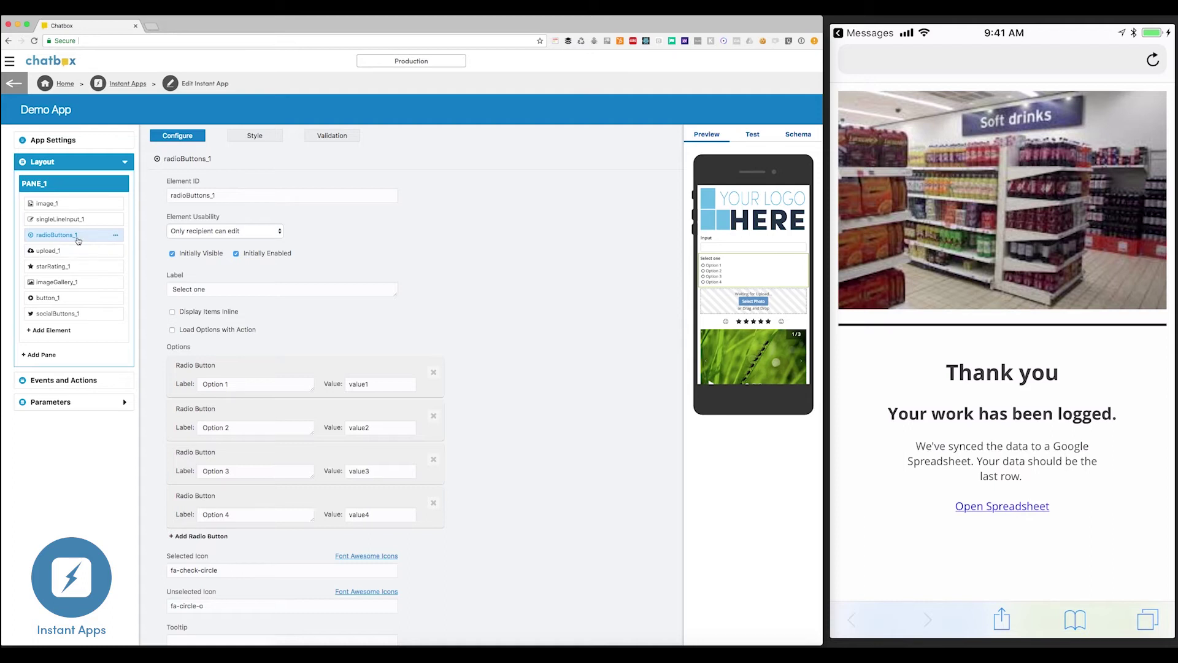
{"action": "left_click", "coordinate": [80, 381]}
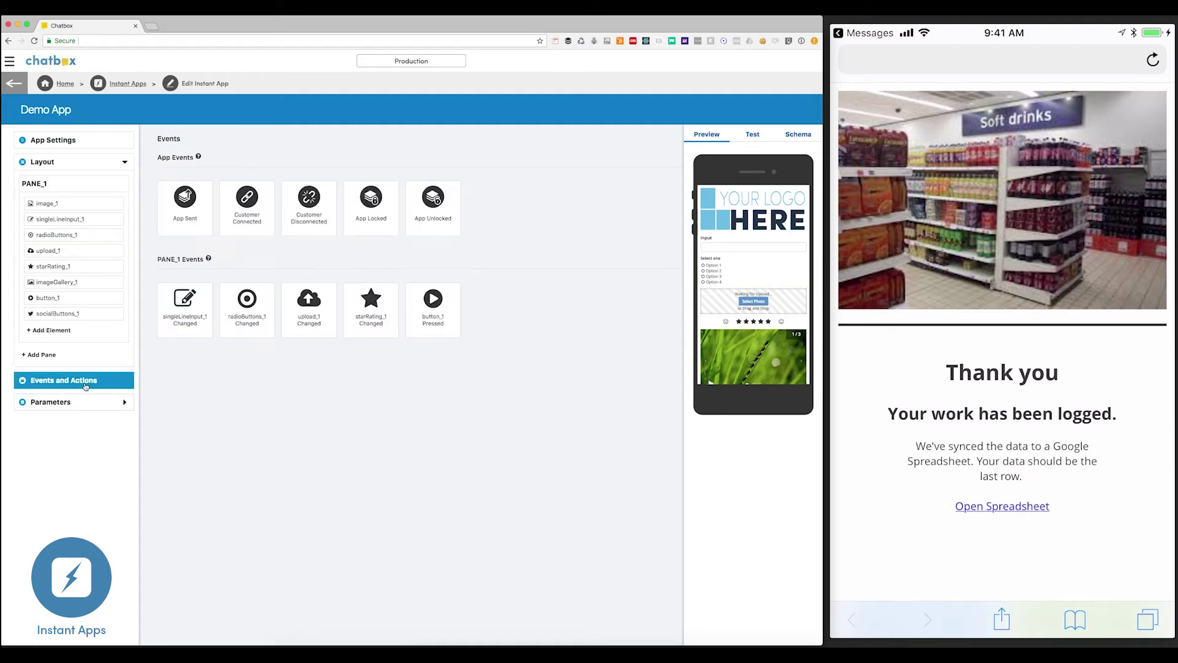
Add a Make Elements Visible action on upload_1, triggered when radioButtons_1 changes to value1.
{"action": "left_click", "coordinate": [245, 310]}
{"action": "left_click", "coordinate": [208, 162]}
{"action": "left_click", "coordinate": [292, 149]}
{"action": "left_click", "coordinate": [186, 208]}
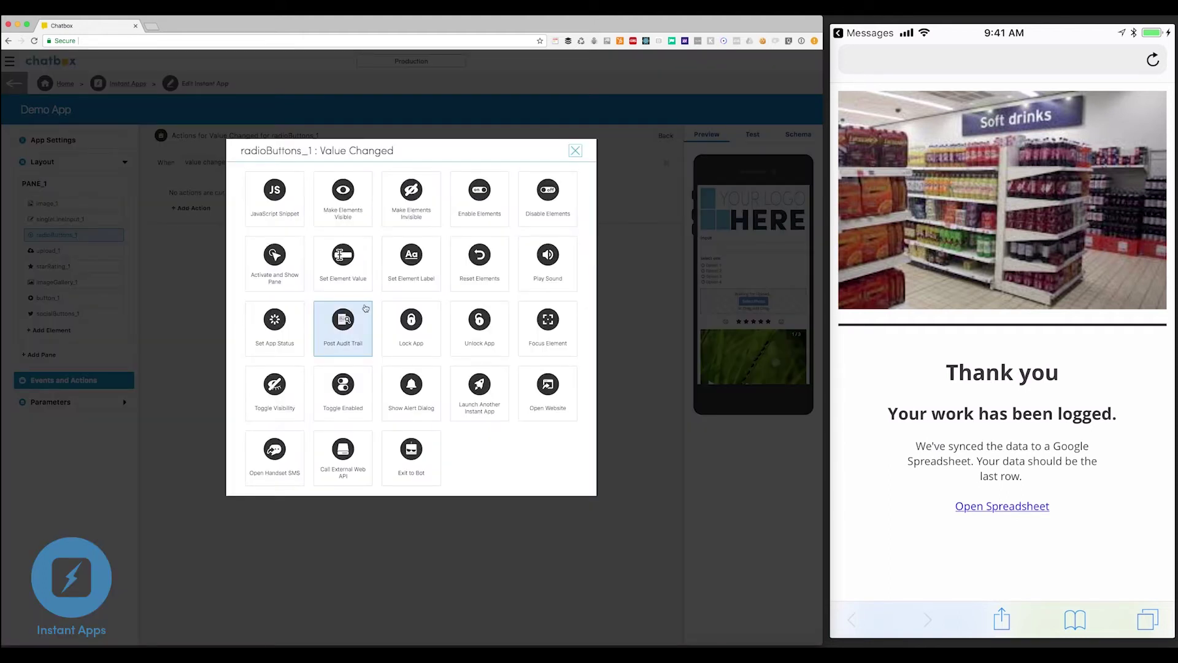
{"action": "left_click", "coordinate": [343, 198]}
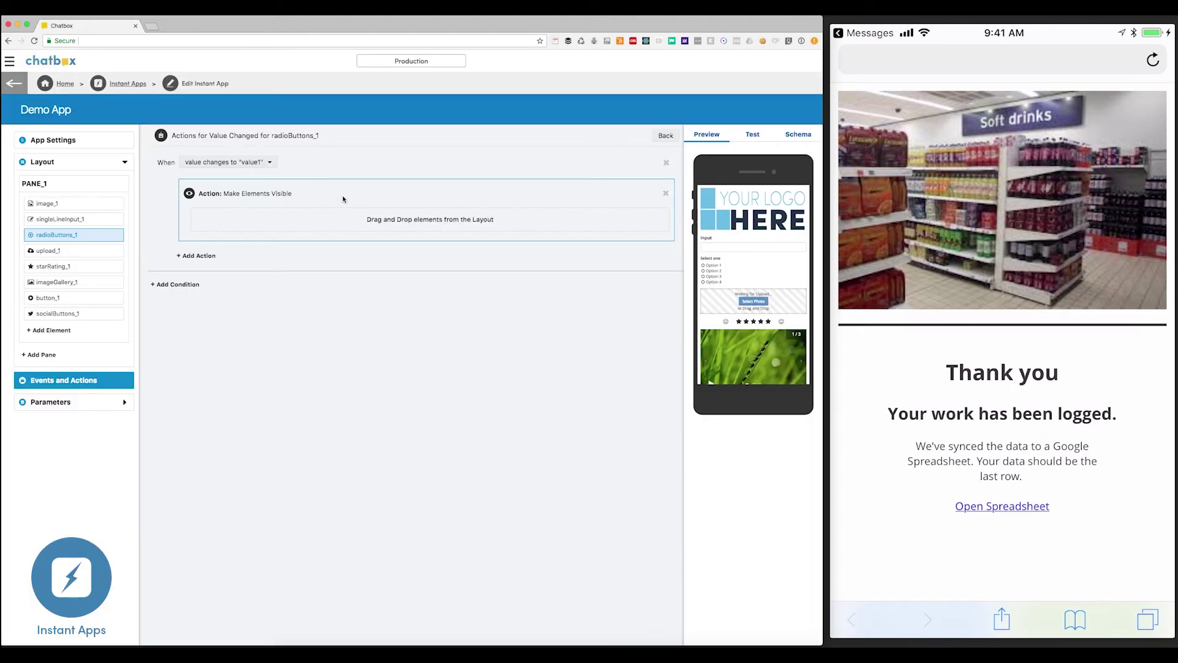
{"action": "left_click_drag", "start_coordinate": [111, 249], "coordinate": [268, 221]}
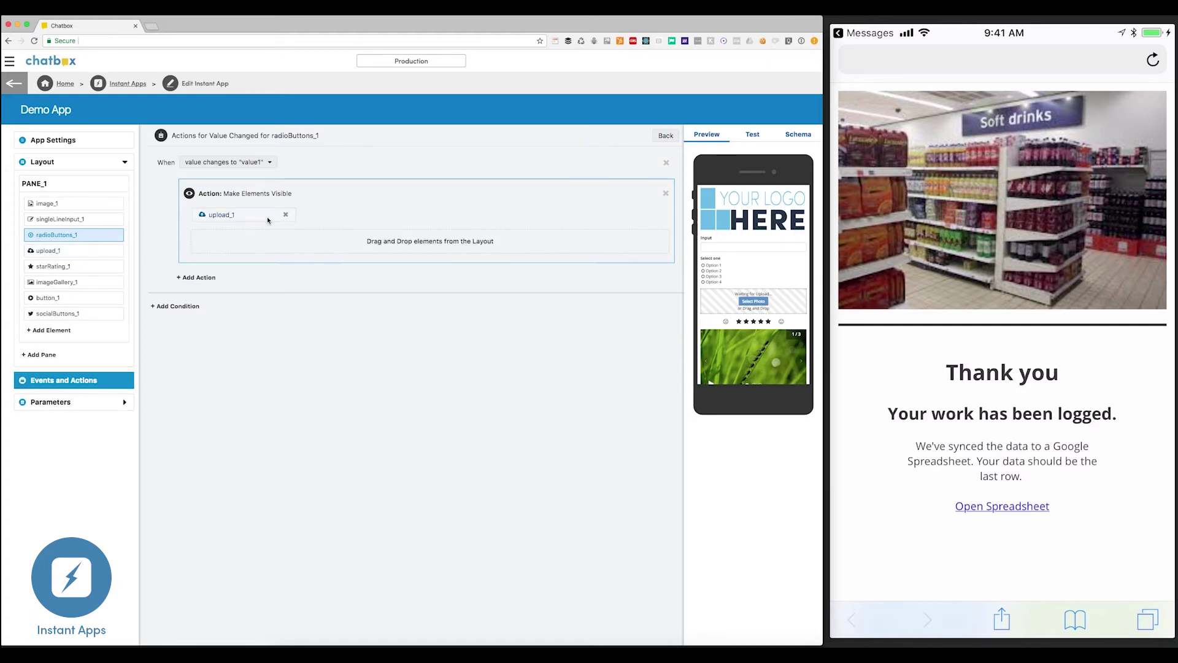
Start the Demo App as a recipient and pick Option 1 to reveal the upload field.
{"action": "left_click", "coordinate": [753, 134]}
{"action": "left_click", "coordinate": [730, 432]}
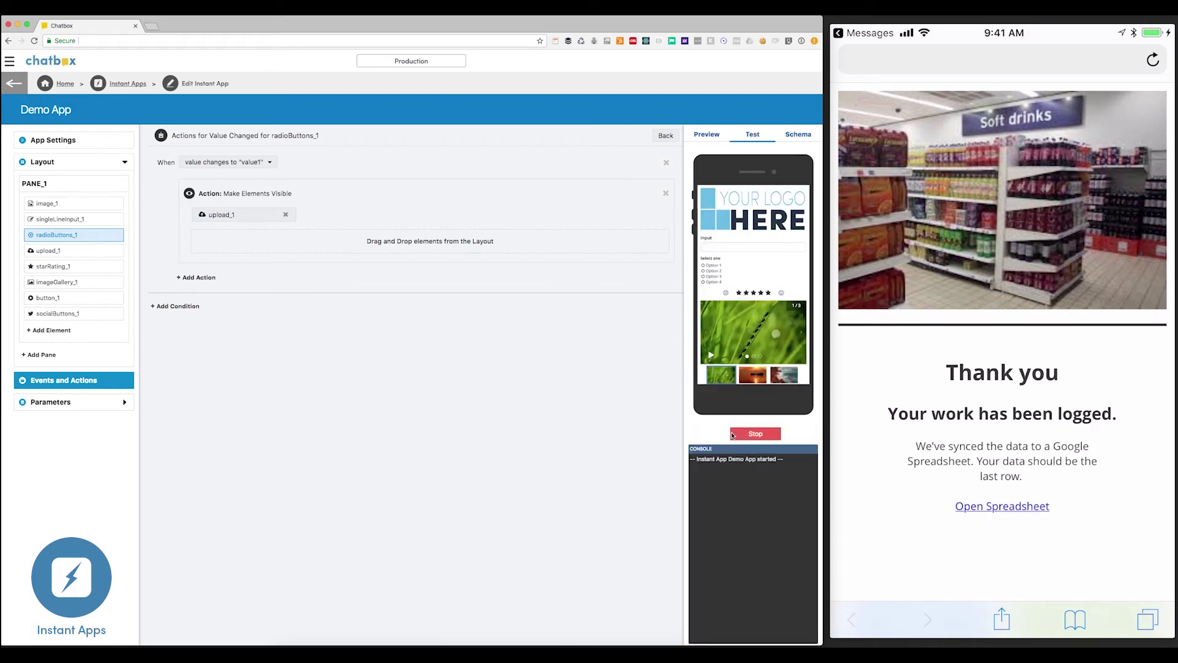
{"action": "left_click", "coordinate": [714, 267]}
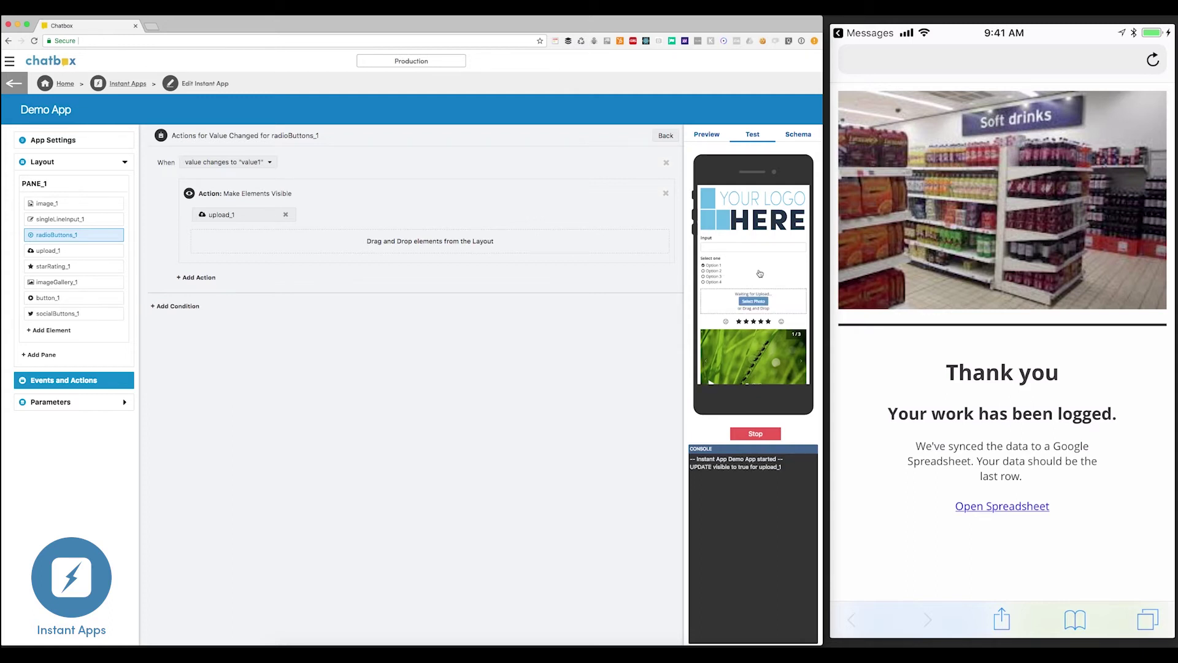
{"action": "scroll", "coordinate": [759, 272], "scroll_direction": "down", "scroll_amount": 3}
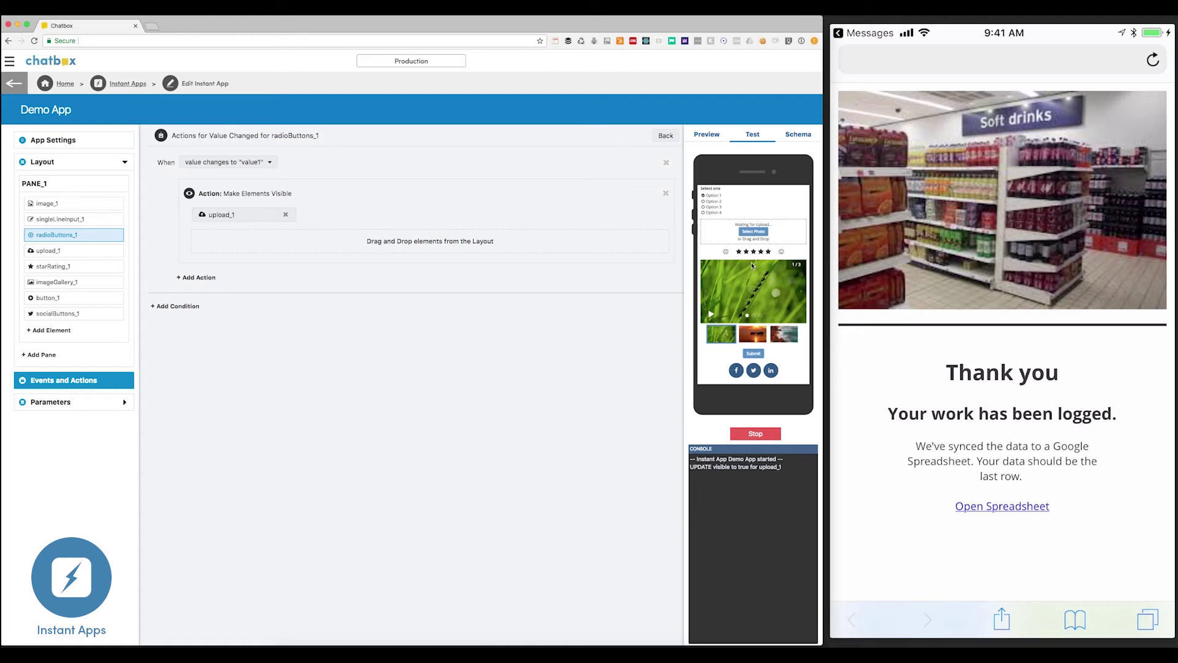
Give the Submit button (button_1) an 18px font size and 100% inner width.
{"action": "left_click", "coordinate": [47, 298]}
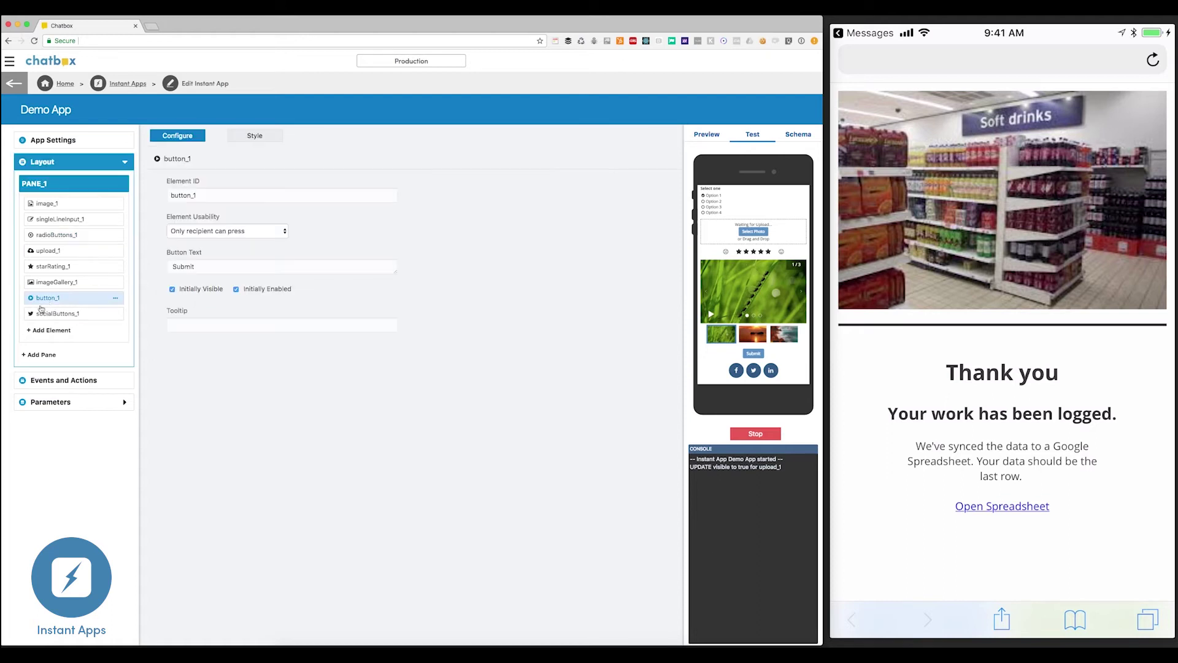
{"action": "left_click", "coordinate": [256, 136]}
{"action": "double_click", "coordinate": [210, 227]}
{"action": "type", "text": "18px"}
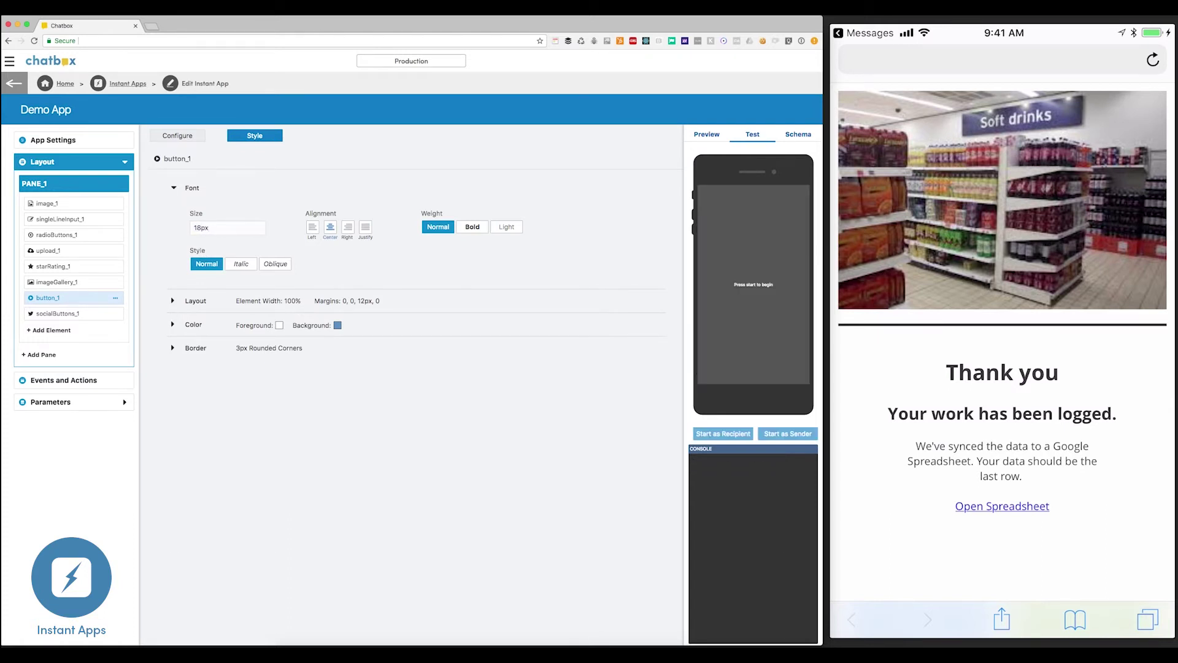
{"action": "left_click", "coordinate": [173, 301]}
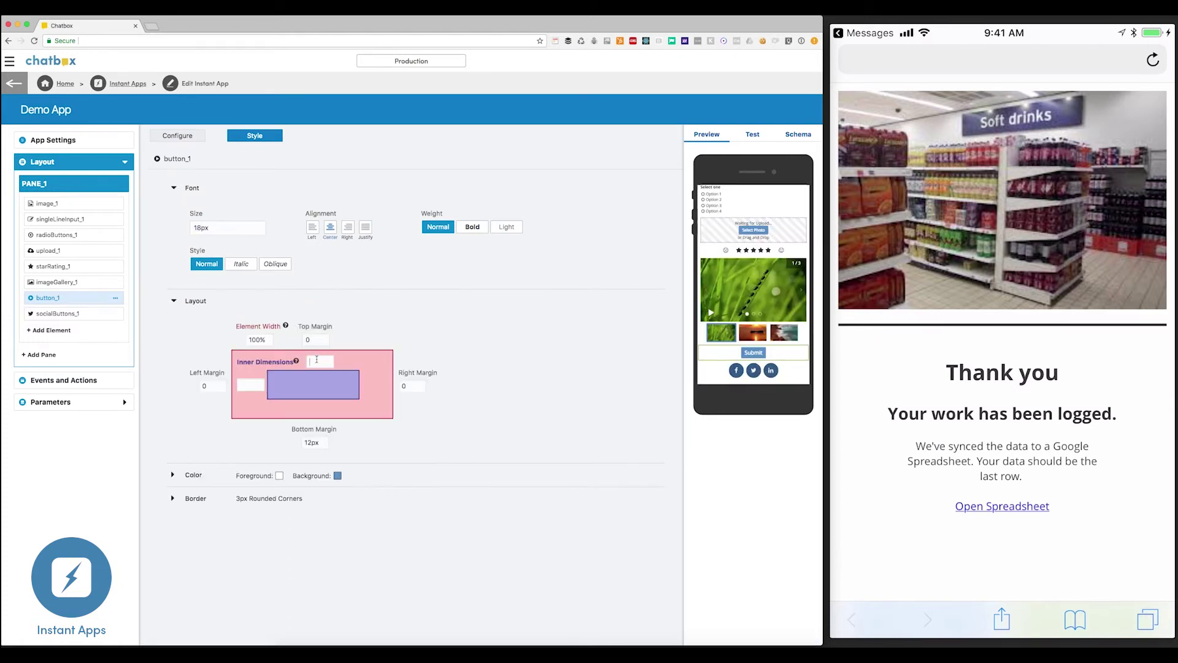
{"action": "type", "text": "100%"}
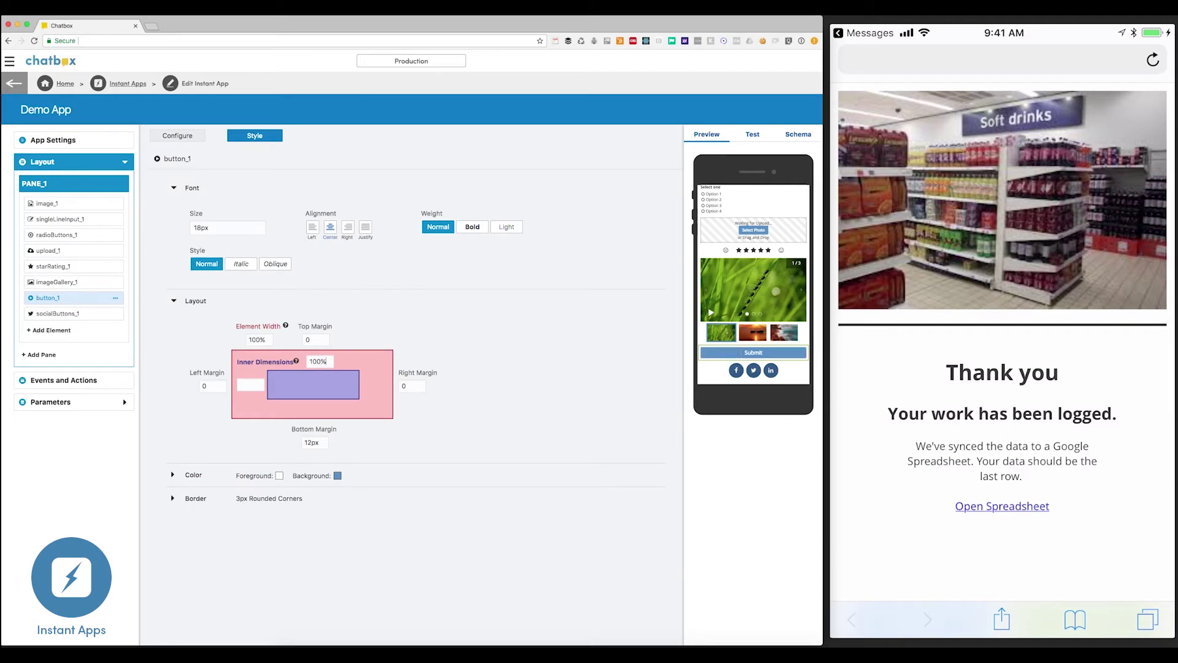
{"action": "scroll", "coordinate": [735, 304], "scroll_direction": "up", "scroll_amount": 2}
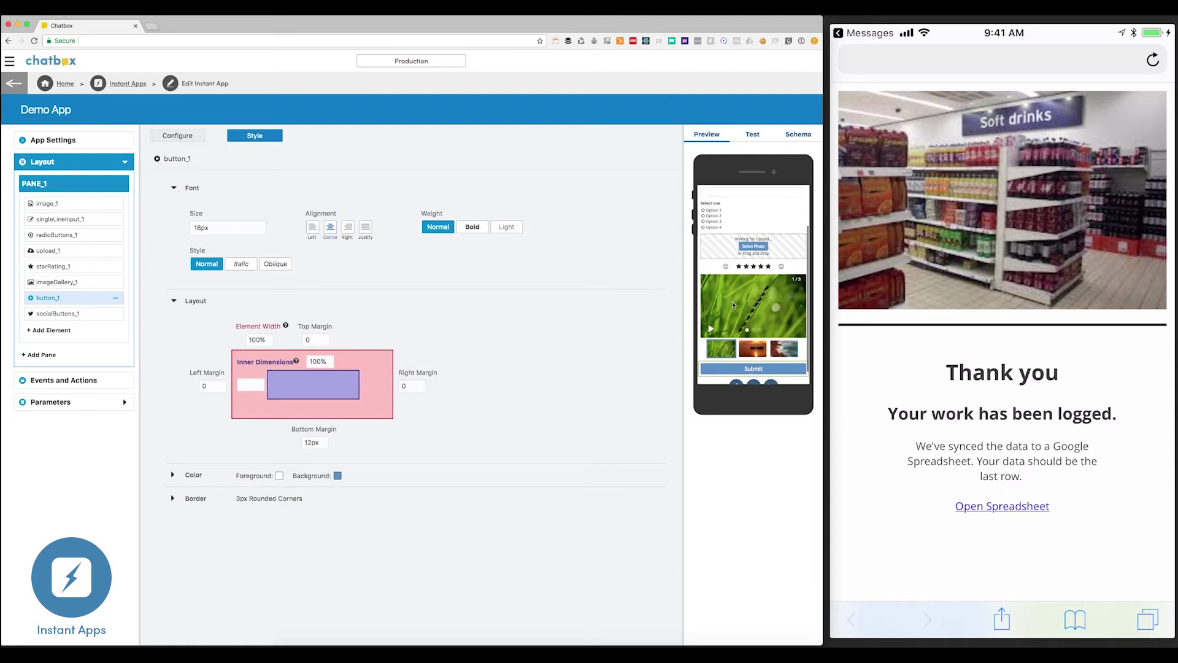
{"action": "scroll", "coordinate": [759, 300], "scroll_direction": "up", "scroll_amount": 3}
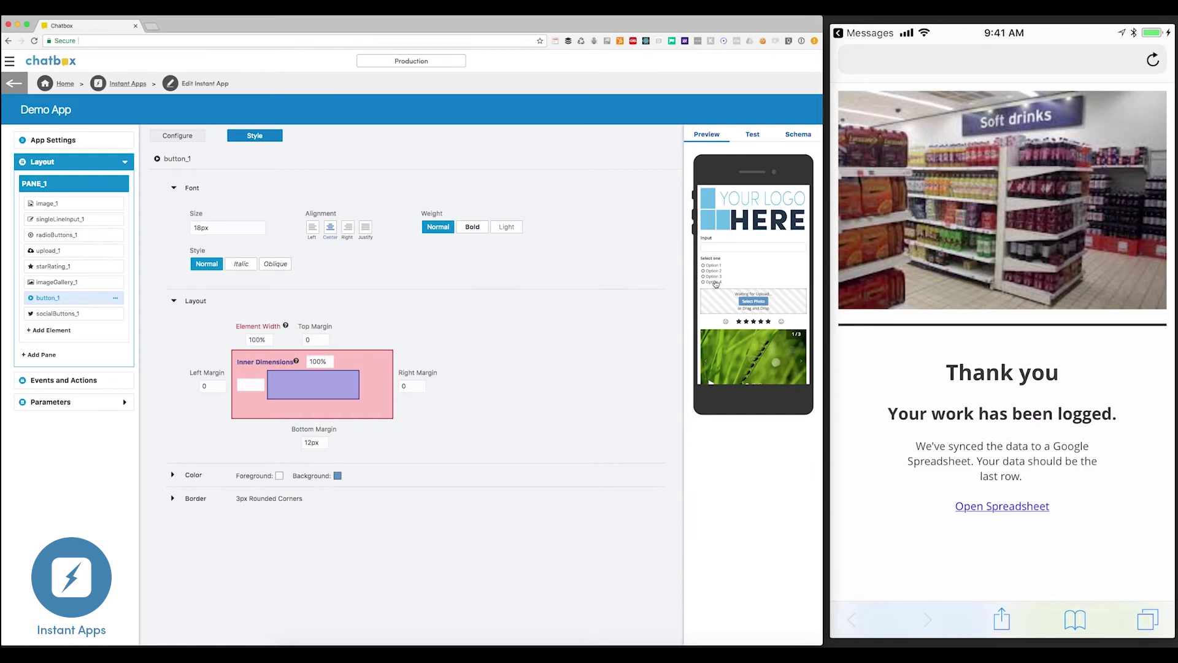
Exit the Demo App editor through App Settings back to the Home dashboard.
{"action": "left_click", "coordinate": [57, 143]}
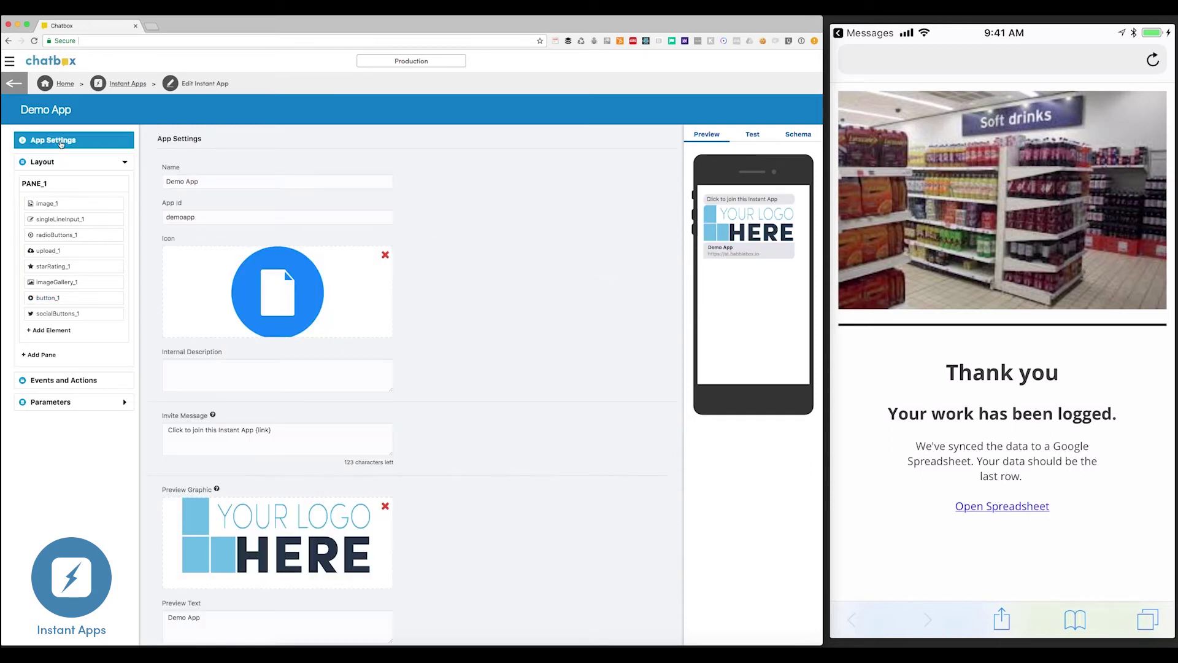
{"action": "left_click", "coordinate": [65, 83]}
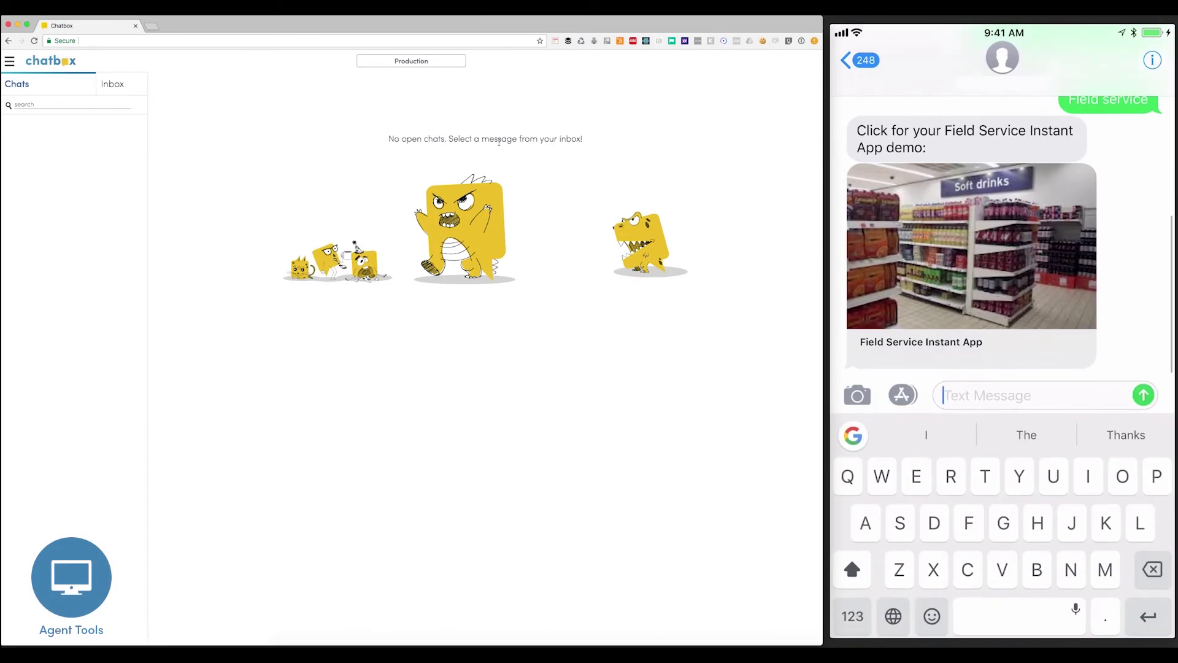
After the customer types 'Agent', expand the Field Service App card to review its Work Order form.
{"action": "type", "text": "Agent"}
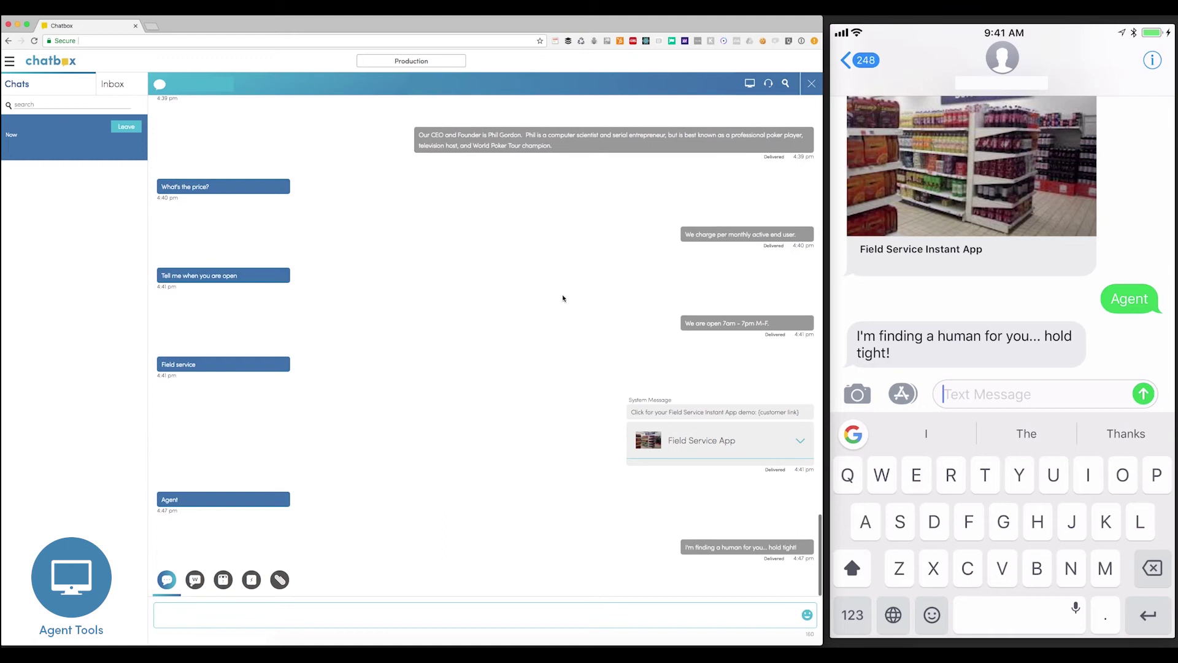
{"action": "left_click", "coordinate": [802, 445]}
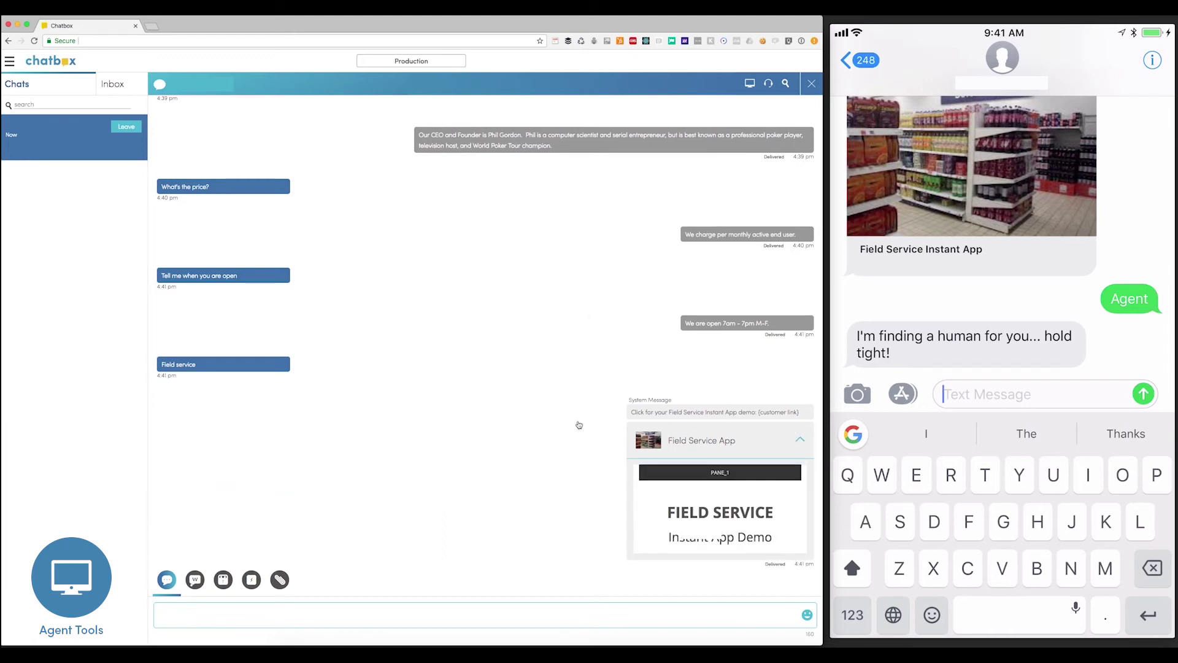
{"action": "scroll", "coordinate": [698, 392], "scroll_direction": "down", "scroll_amount": 10}
{"action": "scroll", "coordinate": [697, 392], "scroll_direction": "down", "scroll_amount": 5}
{"action": "scroll", "coordinate": [698, 392], "scroll_direction": "down", "scroll_amount": 5}
{"action": "scroll", "coordinate": [698, 392], "scroll_direction": "down", "scroll_amount": 3}
{"action": "scroll", "coordinate": [697, 392], "scroll_direction": "up", "scroll_amount": 5}
{"action": "scroll", "coordinate": [698, 393], "scroll_direction": "up", "scroll_amount": 5}
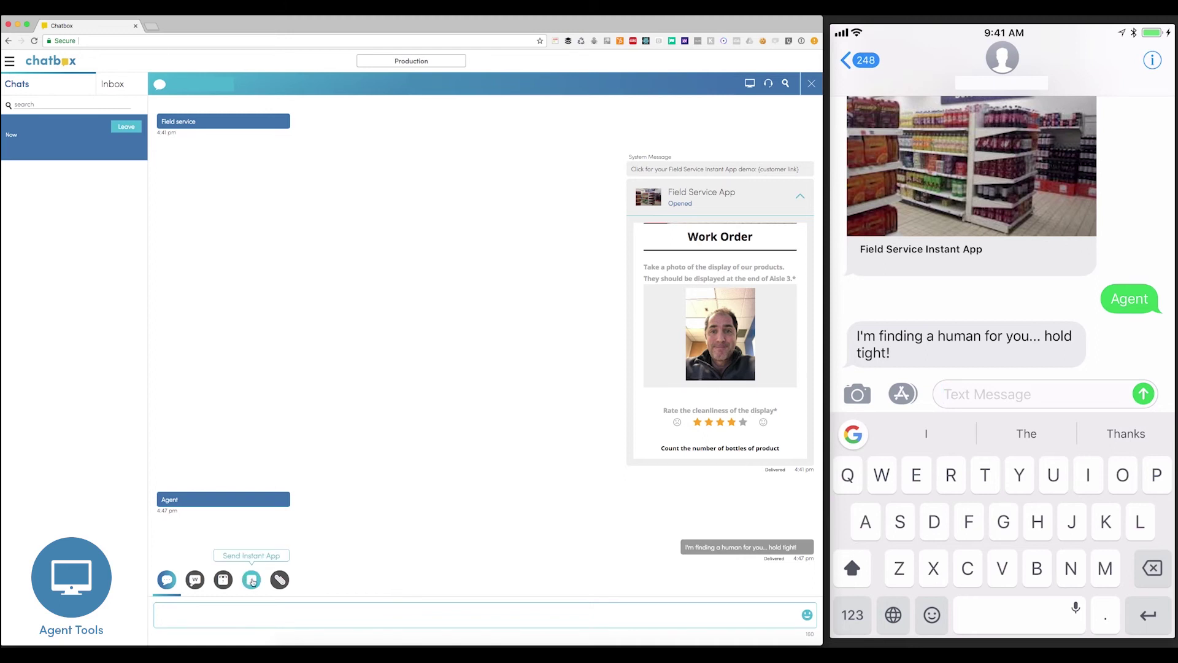
Choose Demo App from the instant apps list and send it to the customer.
{"action": "left_click", "coordinate": [252, 582]}
{"action": "scroll", "coordinate": [377, 546], "scroll_direction": "down", "scroll_amount": 5}
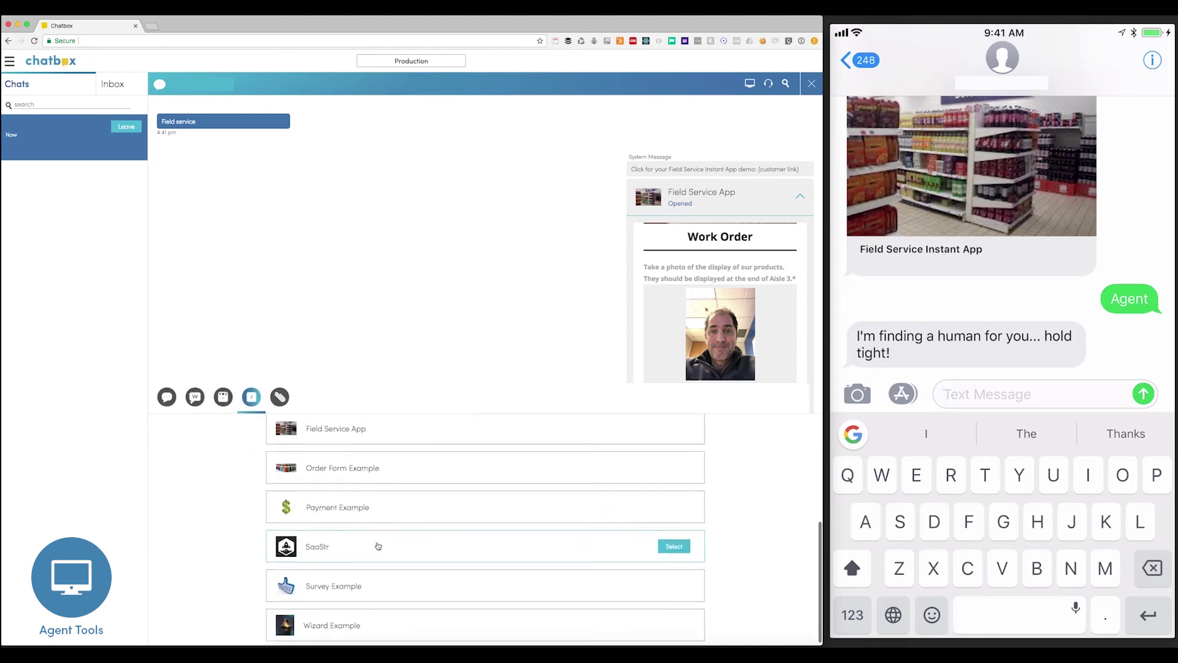
{"action": "scroll", "coordinate": [377, 546], "scroll_direction": "up", "scroll_amount": 3}
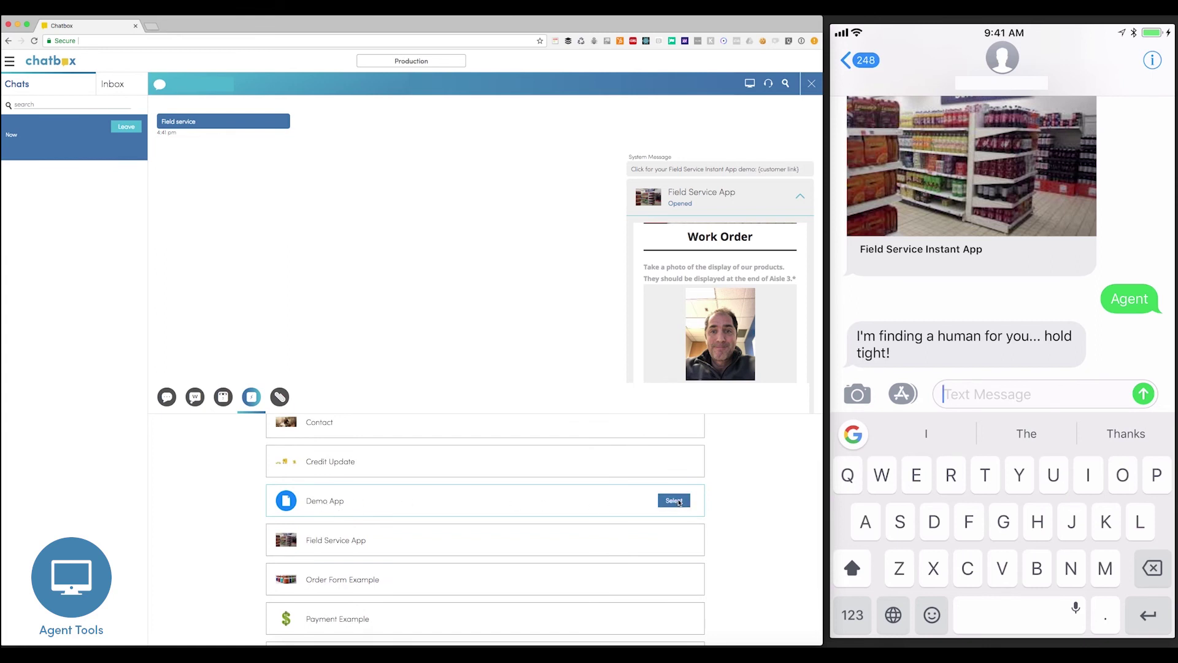
{"action": "left_click", "coordinate": [673, 501]}
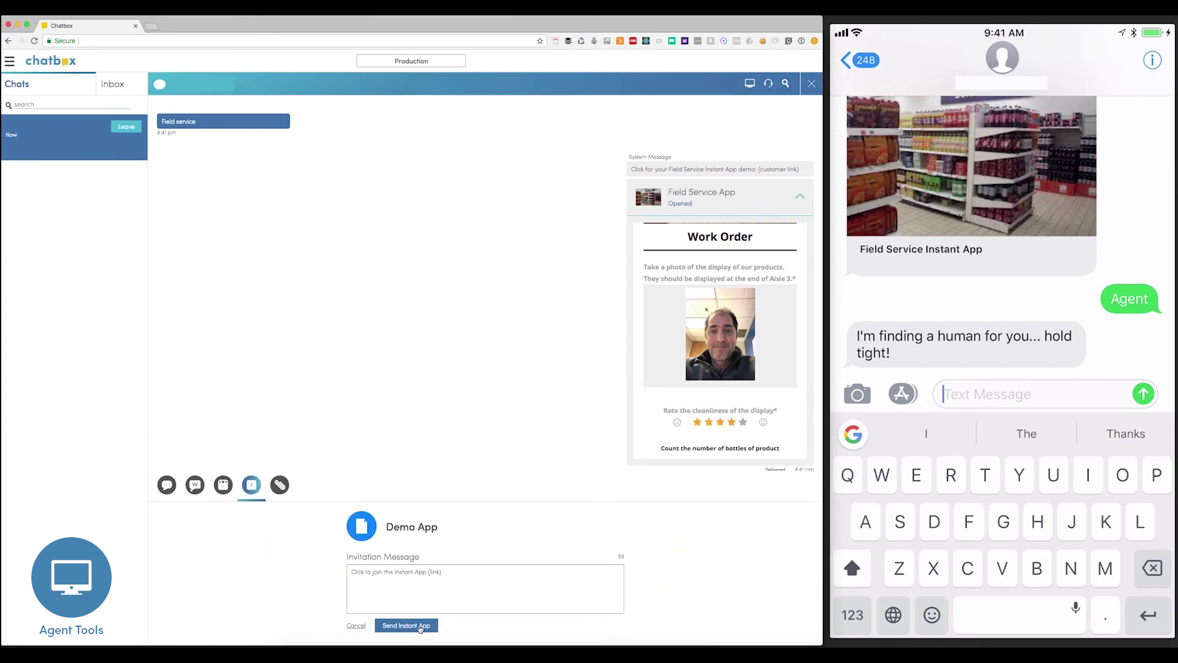
{"action": "left_click", "coordinate": [419, 626]}
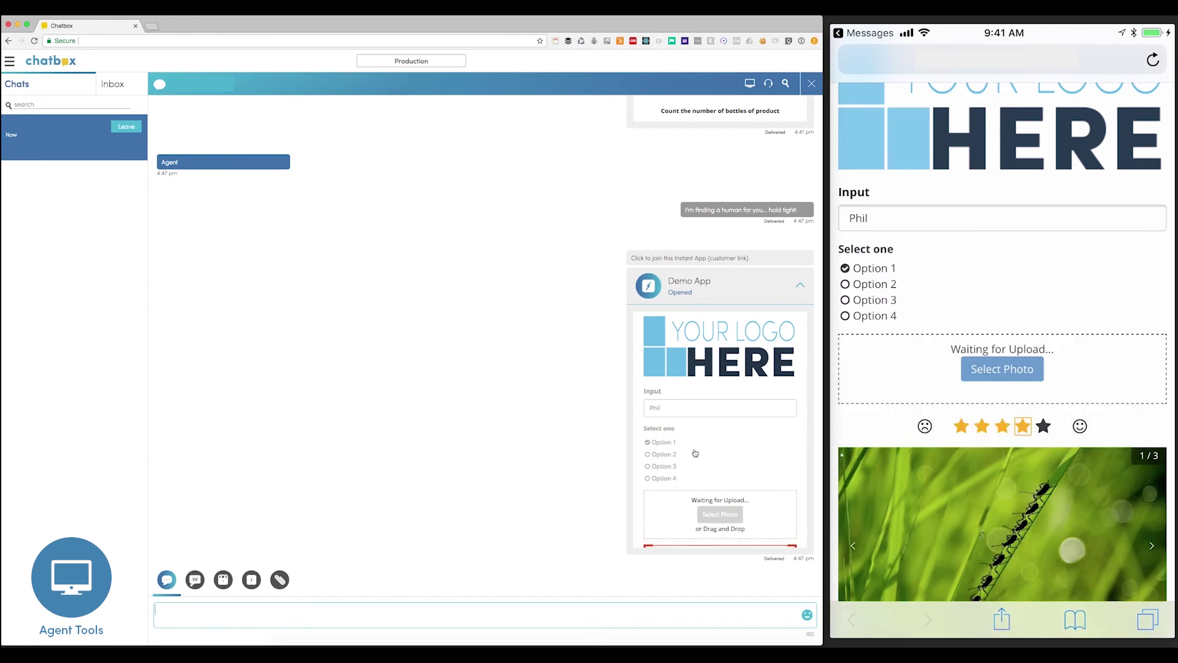
Scroll the embedded Demo App card to follow the customer's answers.
{"action": "scroll", "coordinate": [692, 453], "scroll_direction": "down", "scroll_amount": 4}
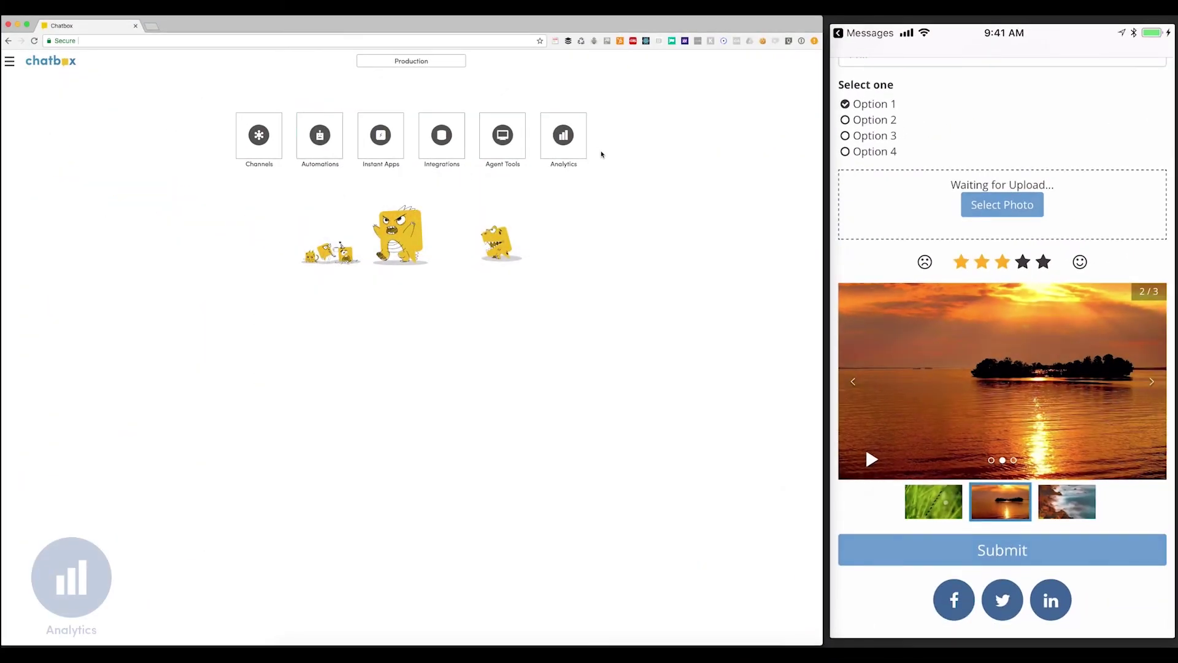
Open Analytics and go to the Instant Apps detail chart.
{"action": "left_click", "coordinate": [562, 137]}
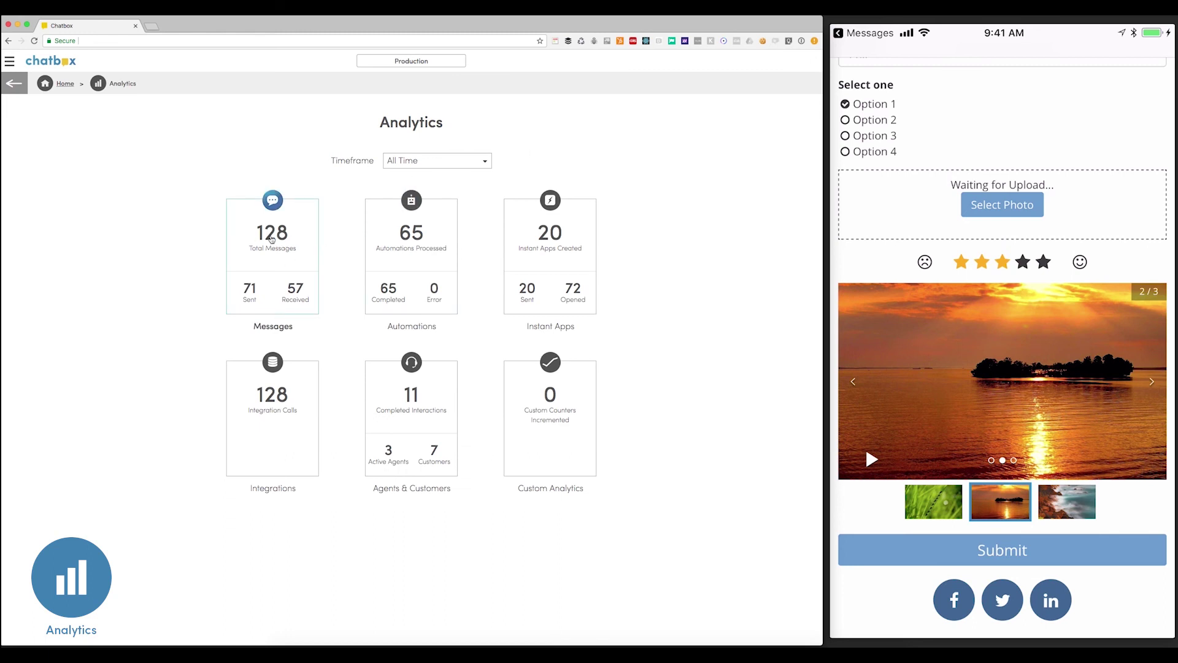
{"action": "left_click", "coordinate": [271, 238]}
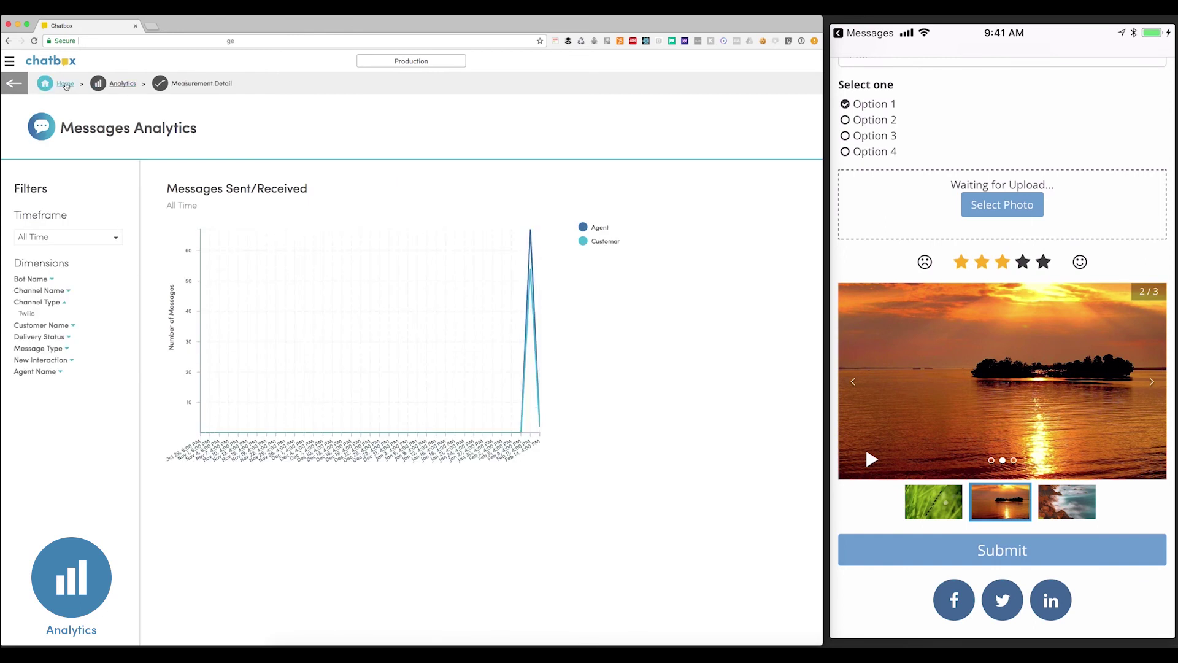
{"action": "left_click", "coordinate": [66, 85]}
{"action": "left_click", "coordinate": [554, 234]}
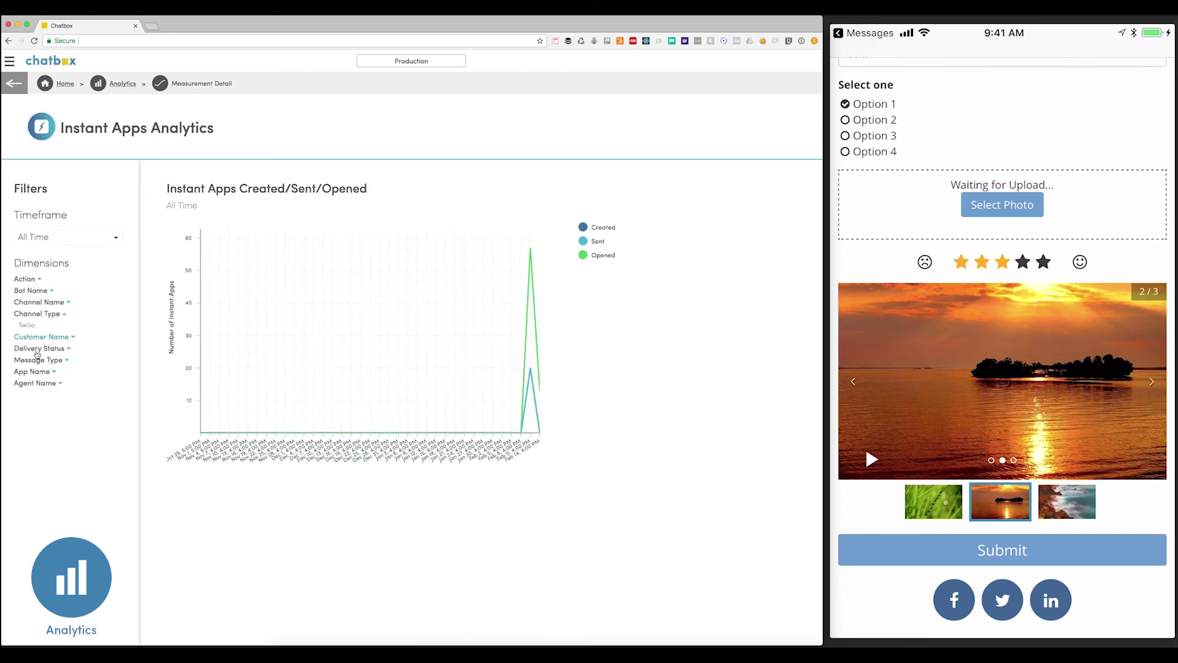
Filter the Instant Apps chart to App Name demoapp over the Last Hour.
{"action": "left_click", "coordinate": [38, 360]}
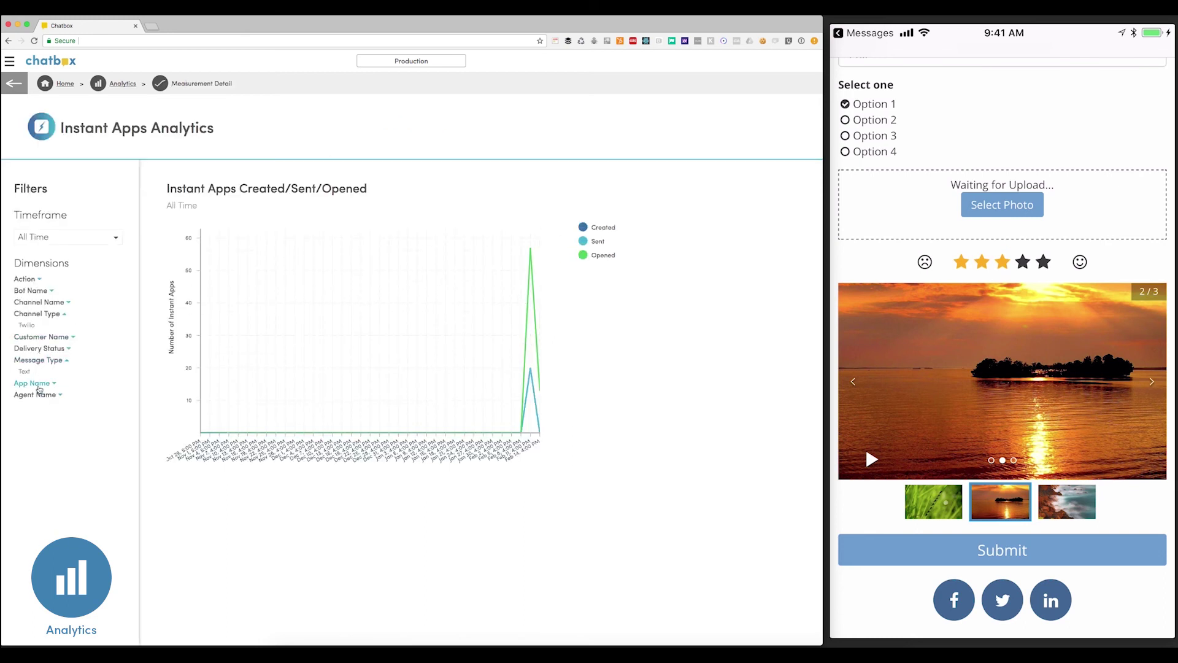
{"action": "left_click", "coordinate": [38, 384]}
{"action": "left_click", "coordinate": [52, 452]}
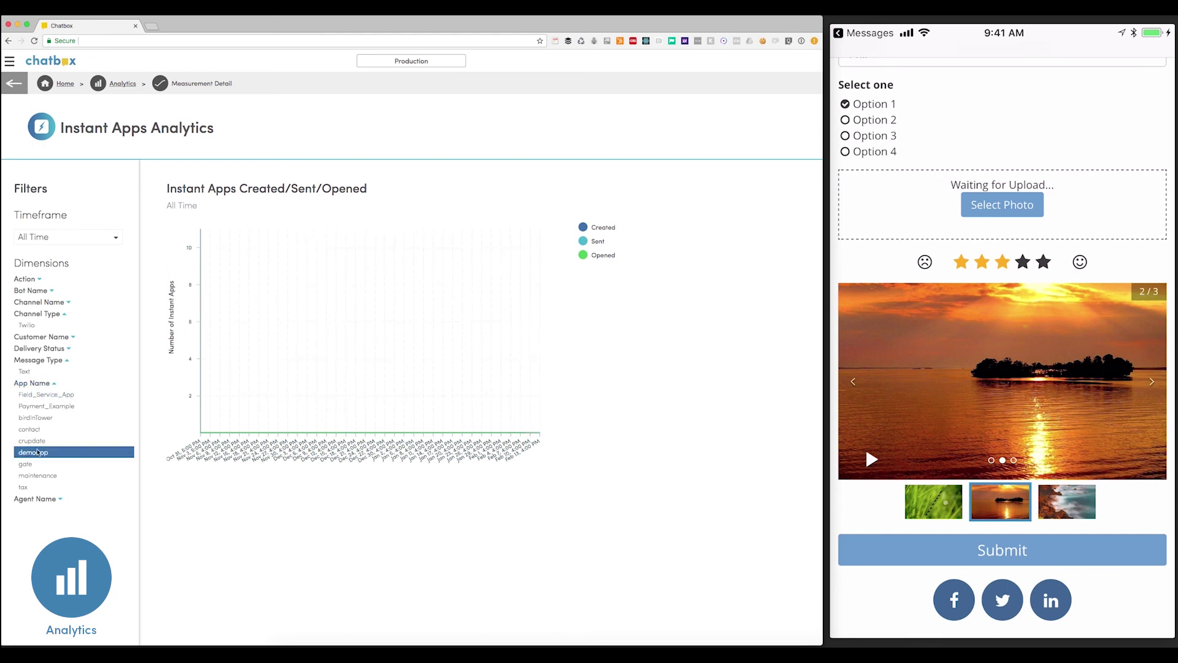
{"action": "left_click", "coordinate": [72, 238]}
{"action": "left_click", "coordinate": [42, 263]}
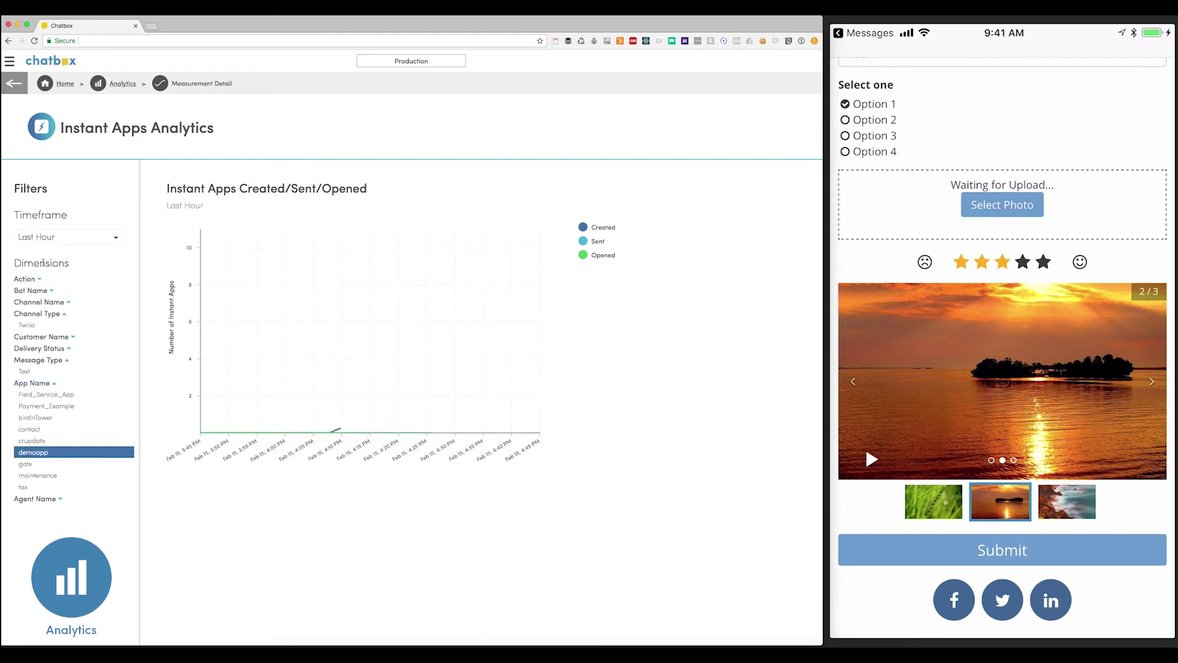
{"action": "mouse_move", "coordinate": [540, 418]}
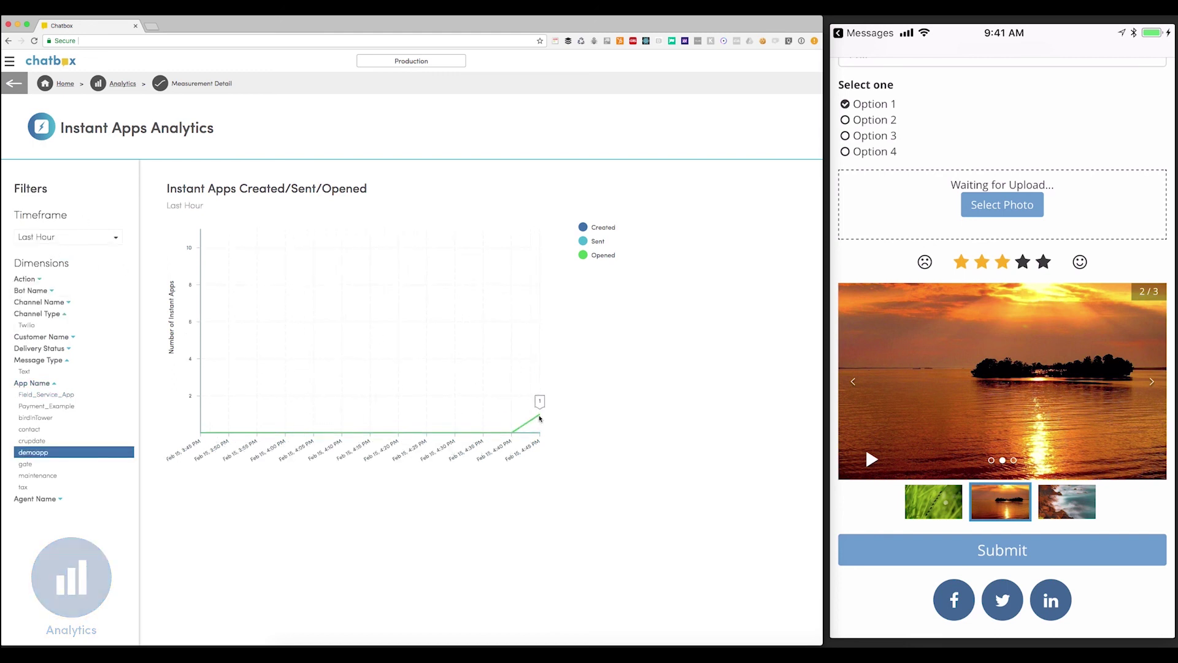